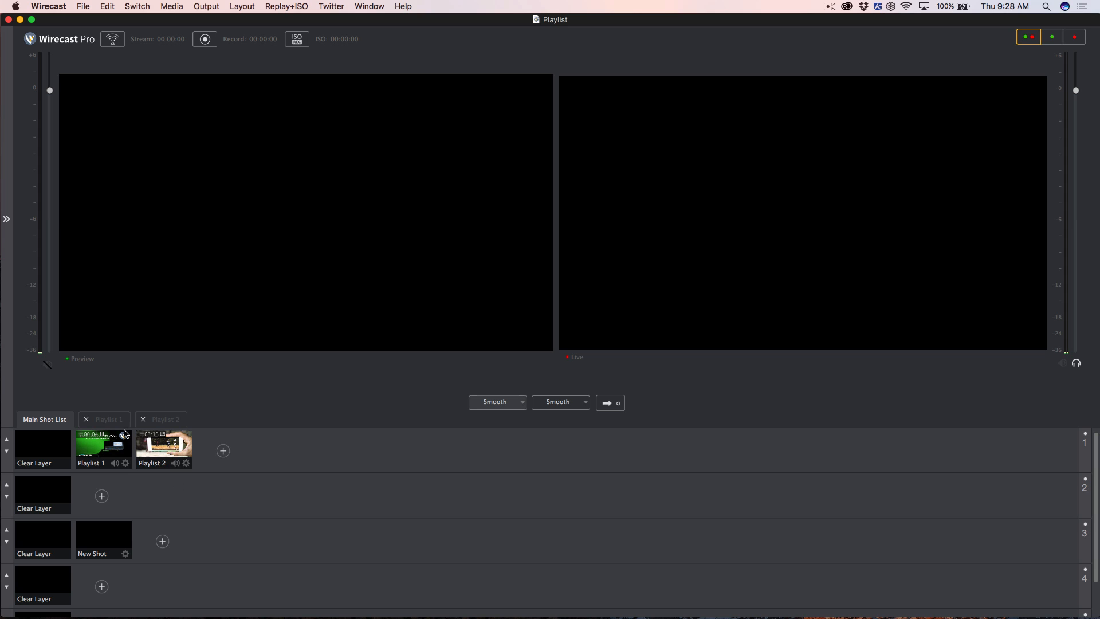
# Step: View Playlist 1, open Playlist 2 and reset the shot duration of its last clip
pyautogui.click(108, 419)
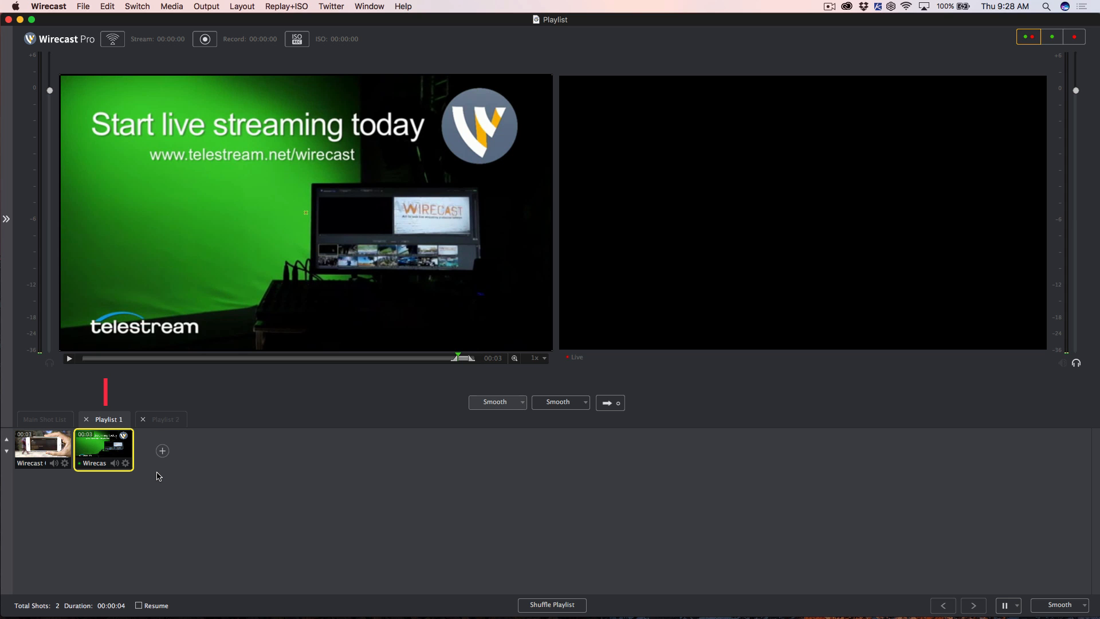
pyautogui.click(172, 420)
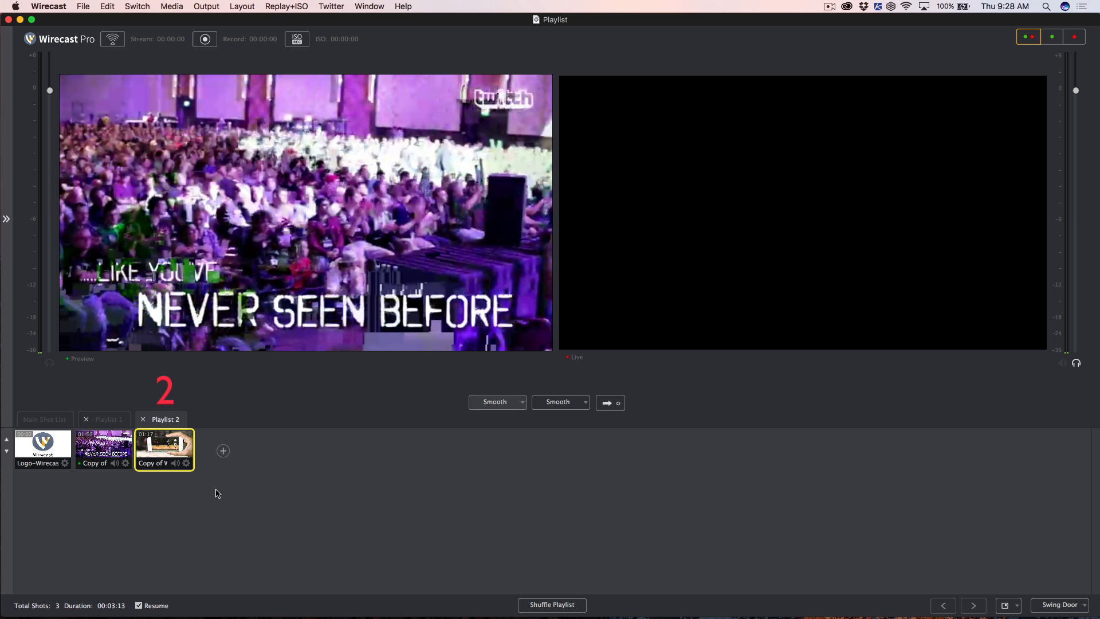
pyautogui.click(187, 464)
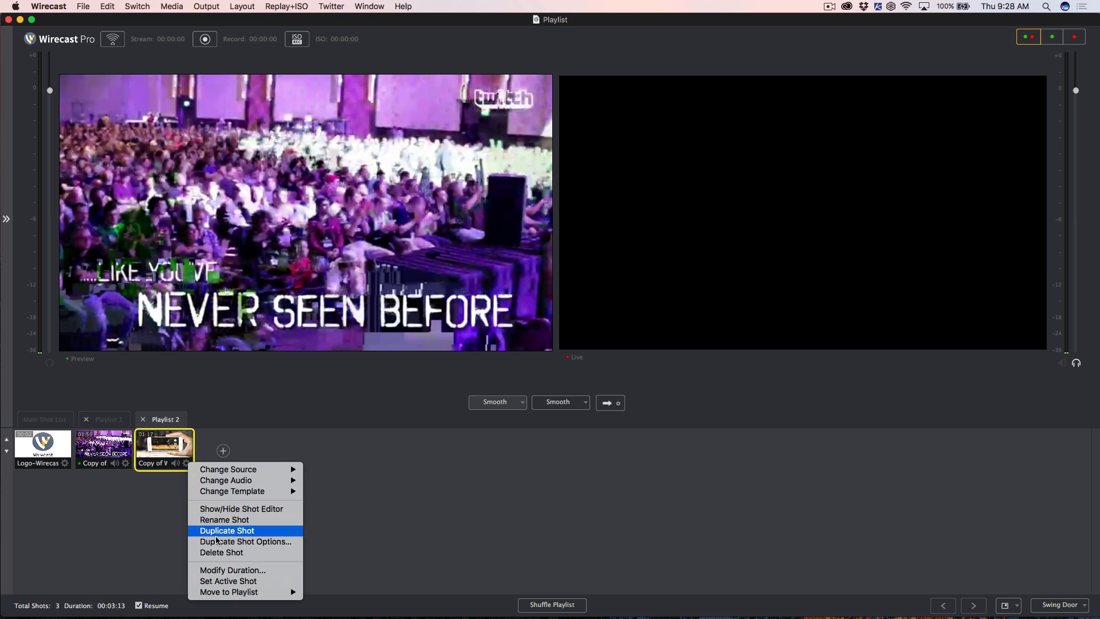
pyautogui.click(230, 574)
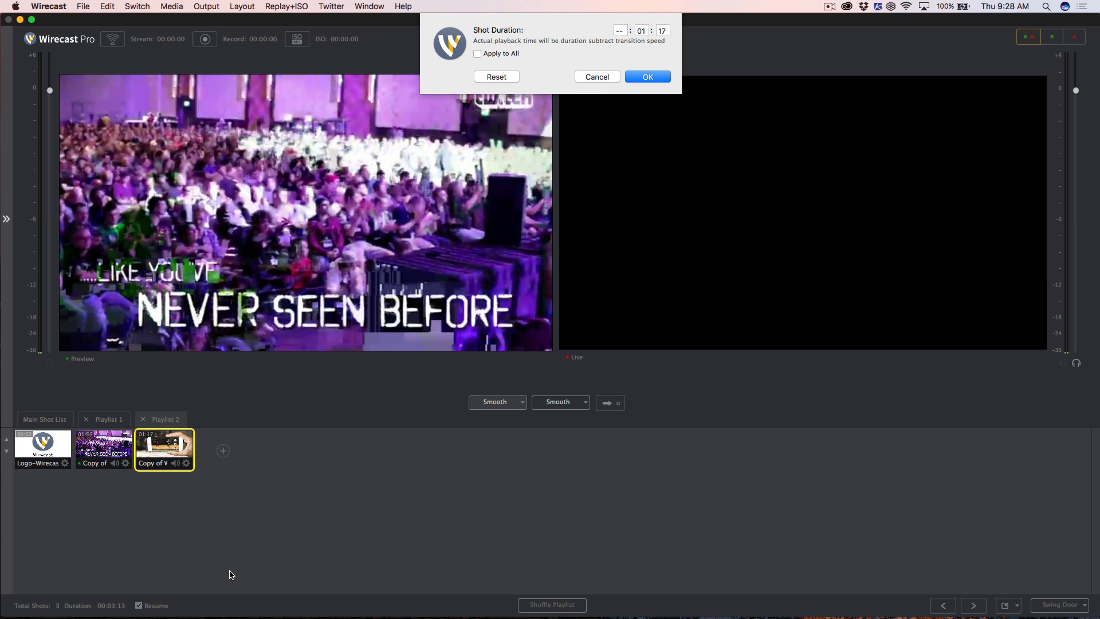
pyautogui.click(510, 77)
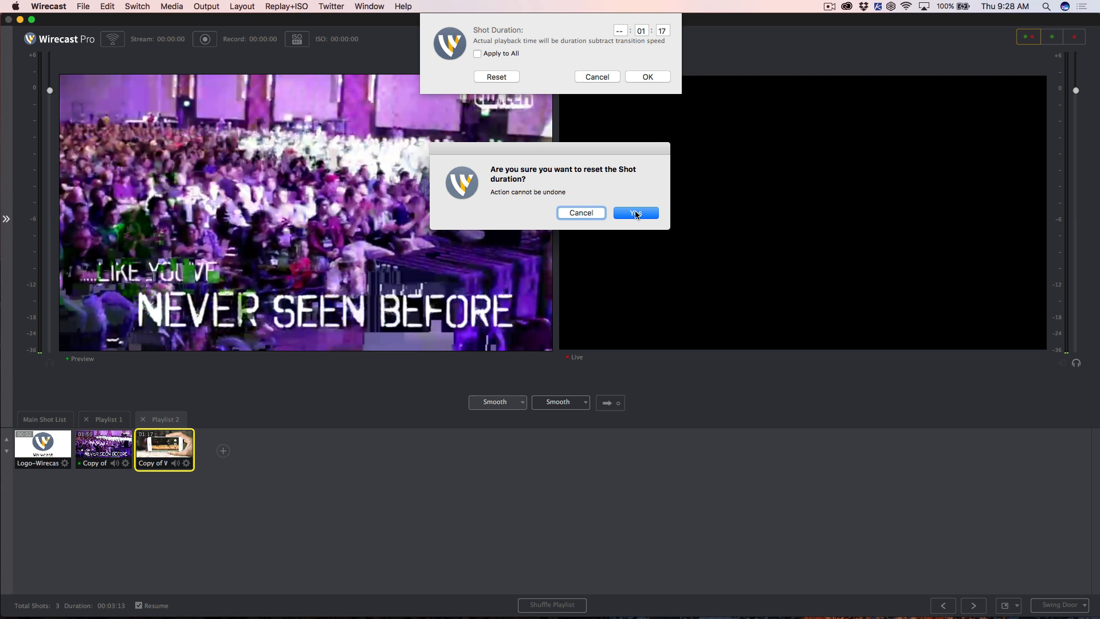
pyautogui.click(636, 213)
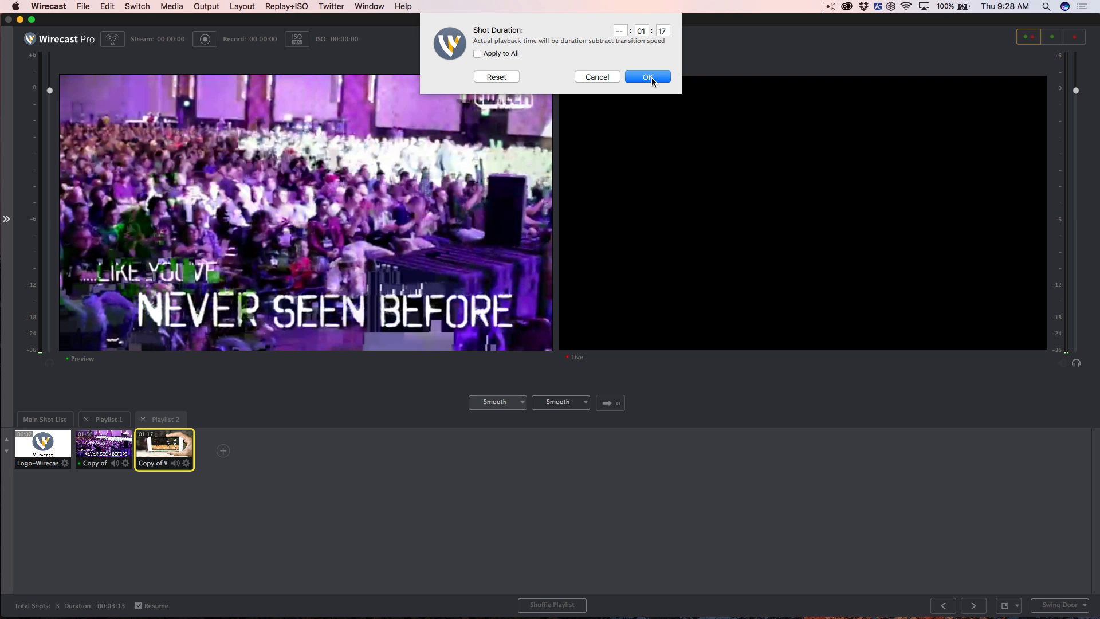
pyautogui.click(651, 80)
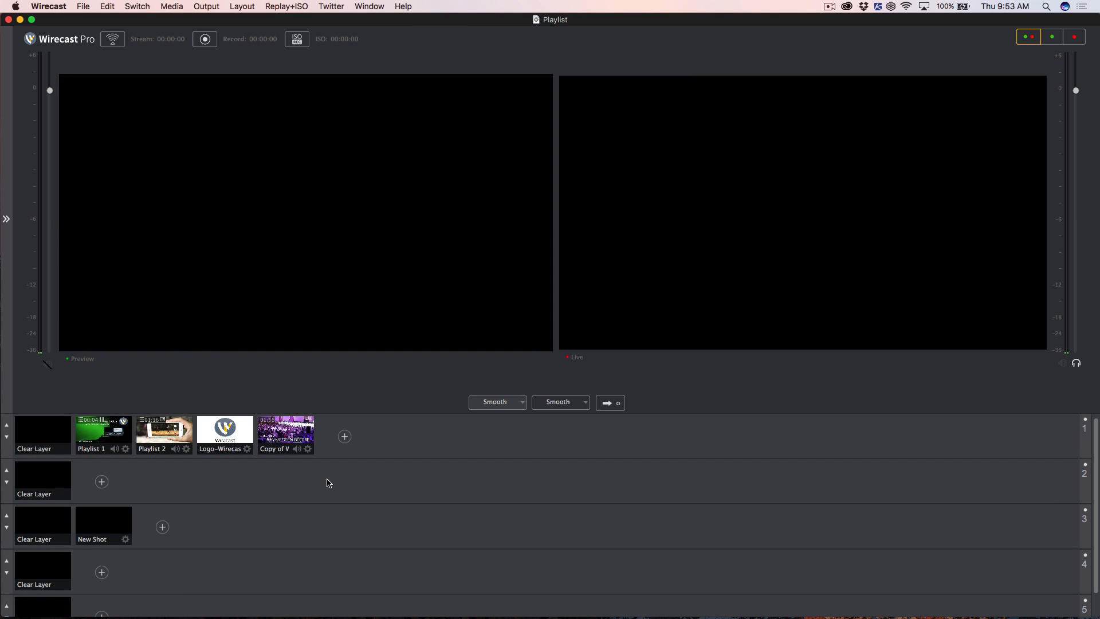
# Step: Add a new playlist shot to layer 1 of the main shot list and move the Wirecast logo shot into it
pyautogui.click(344, 438)
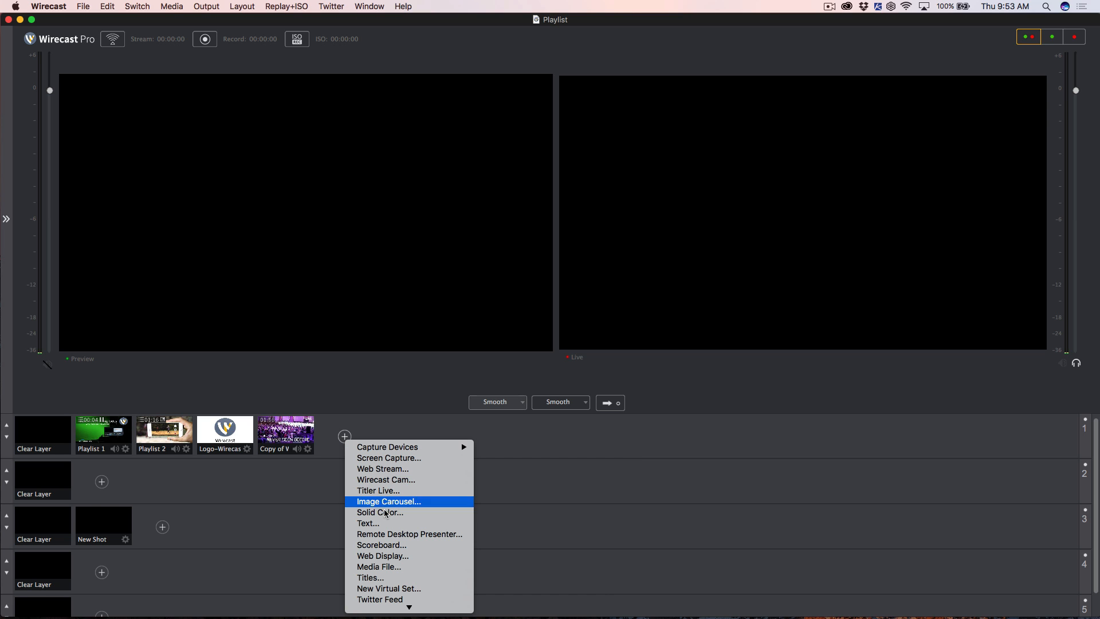
pyautogui.scroll(-1, 390, 519)
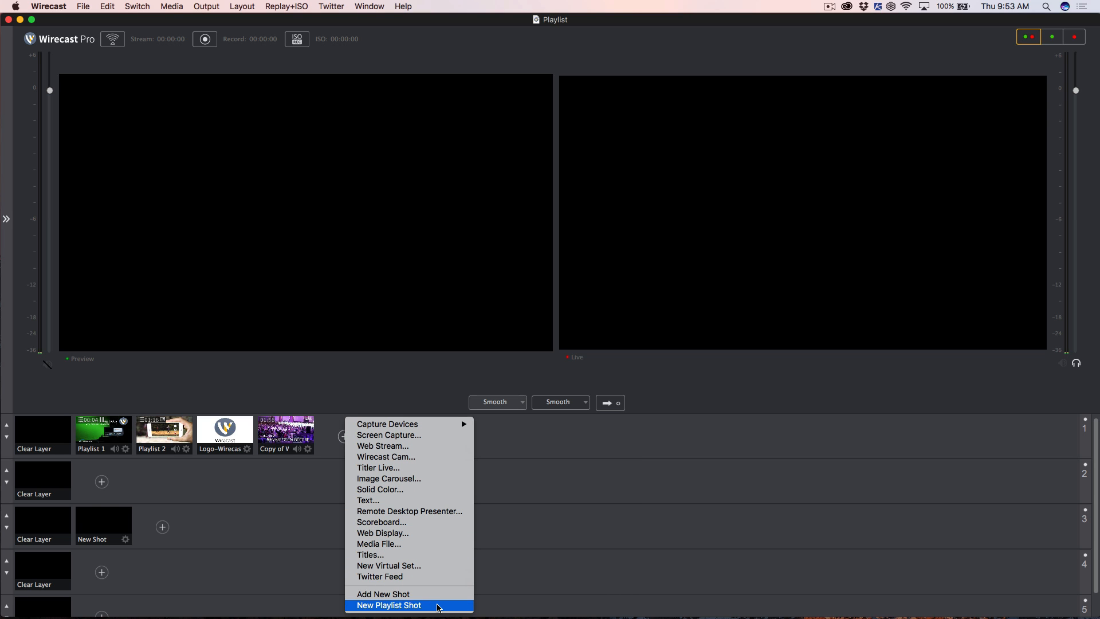
pyautogui.click(390, 606)
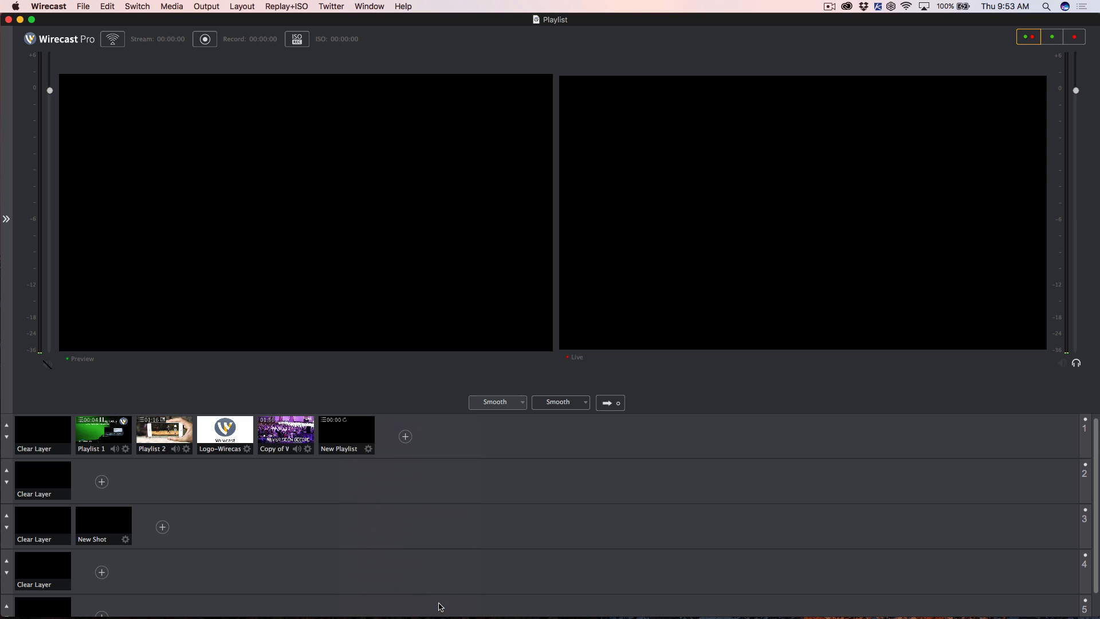
pyautogui.click(218, 452)
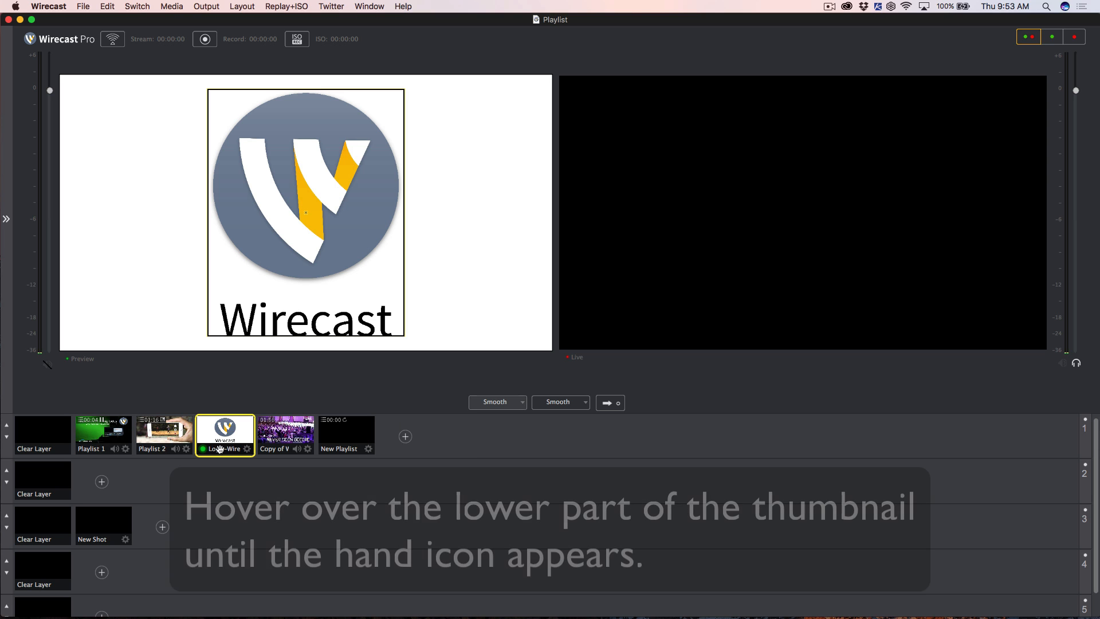
pyautogui.moveTo(224, 440); pyautogui.dragTo(288, 451)
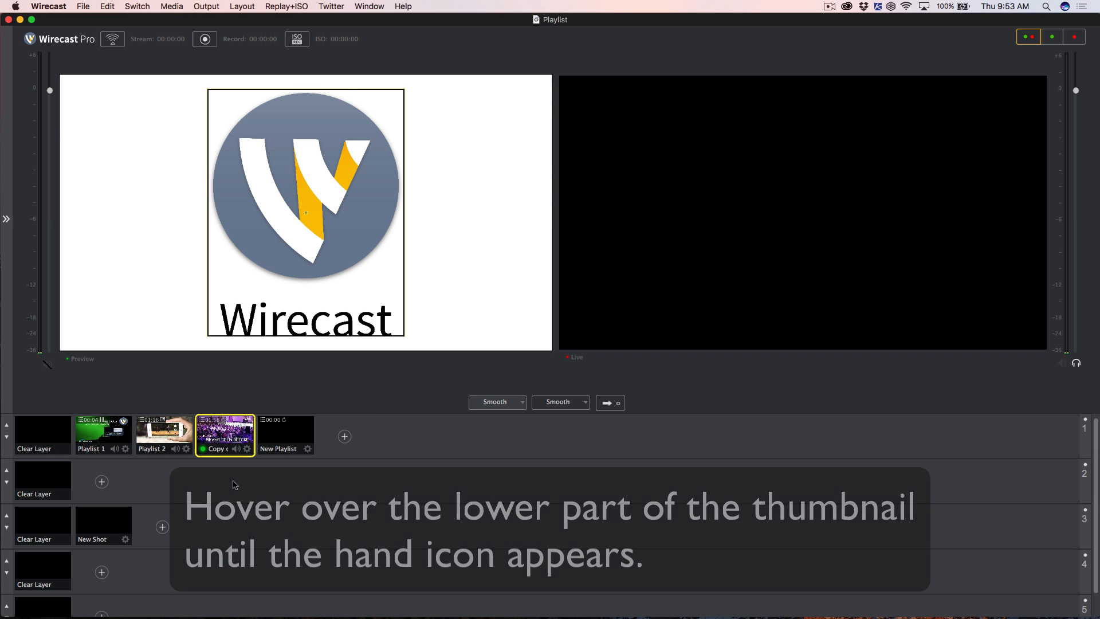
# Step: Move the Wirecast logo shot and the crowd video shot from the main shot list into Playlist 2
pyautogui.doubleClick(218, 451)
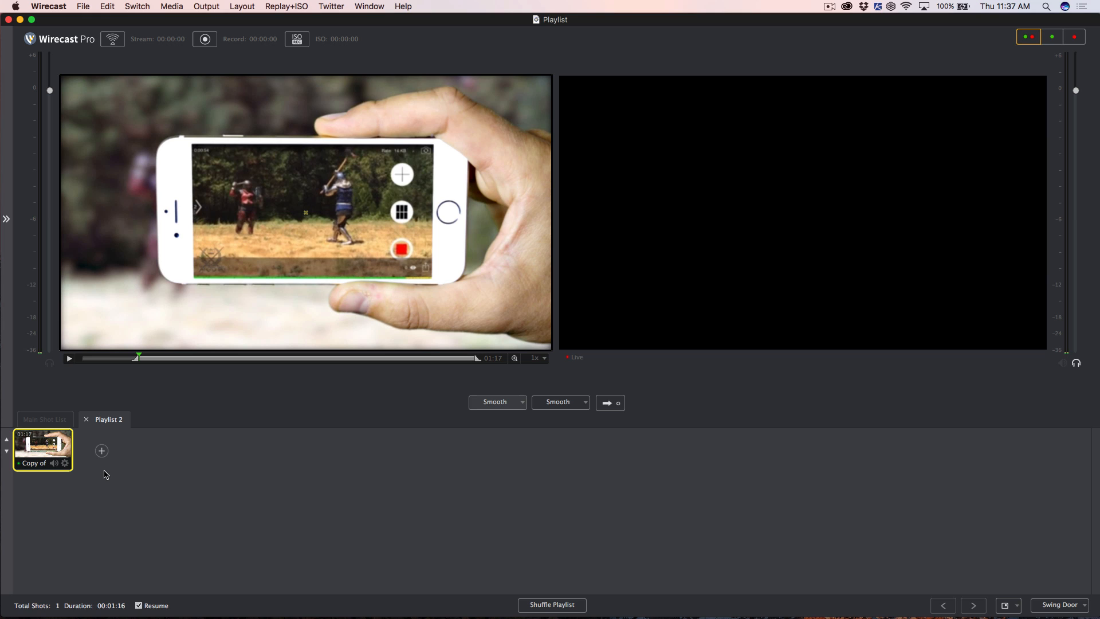
pyautogui.click(56, 423)
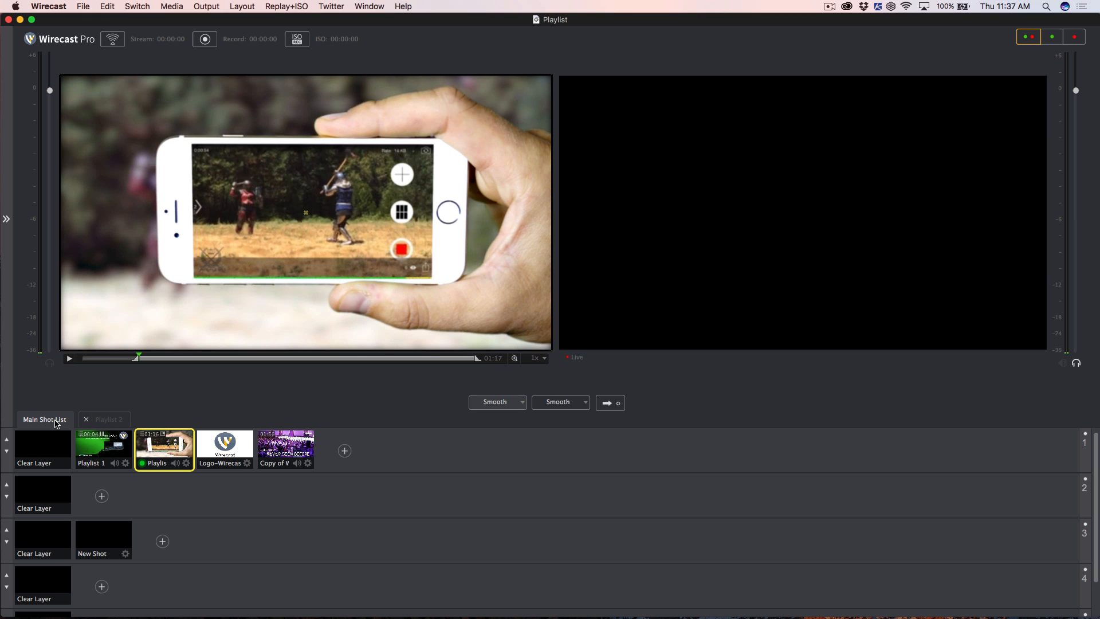
pyautogui.click(230, 459)
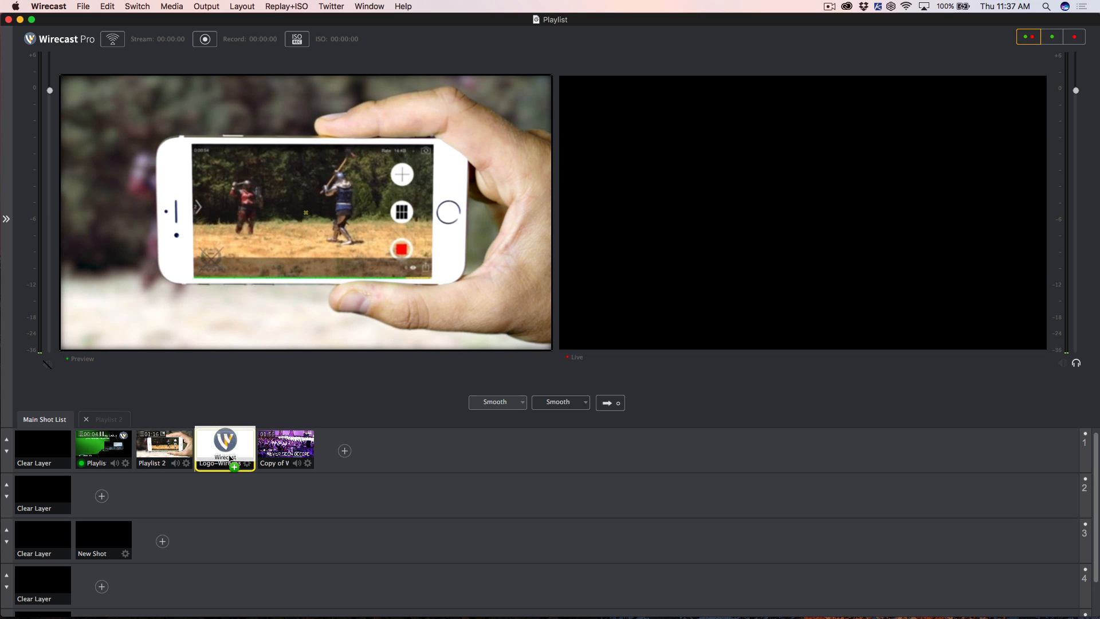
pyautogui.moveTo(229, 458); pyautogui.dragTo(163, 444)
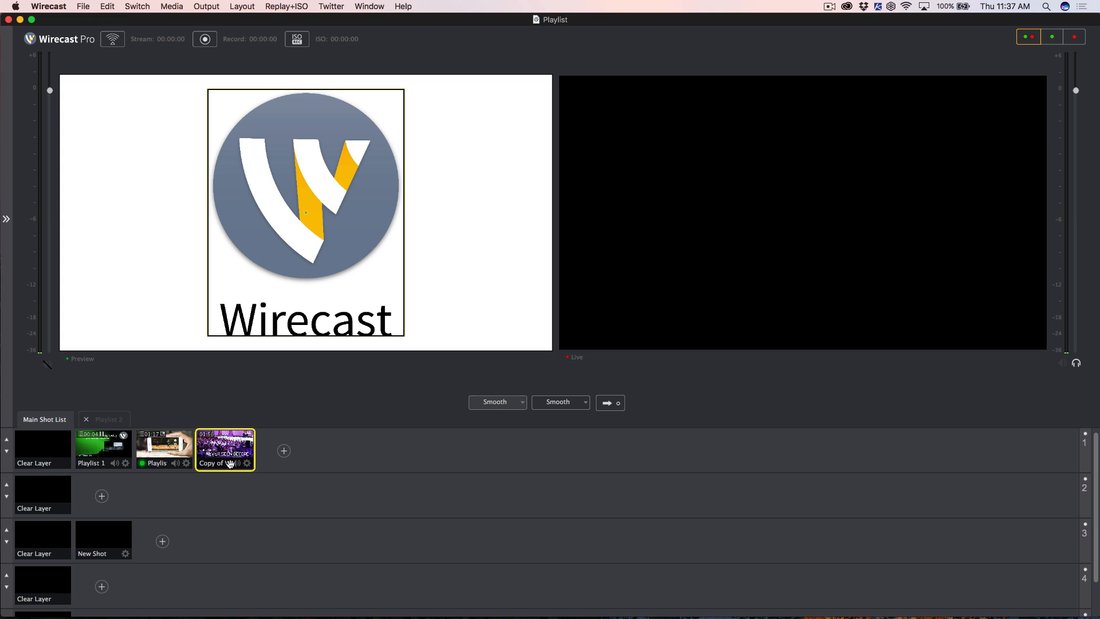
pyautogui.moveTo(230, 464); pyautogui.dragTo(178, 447)
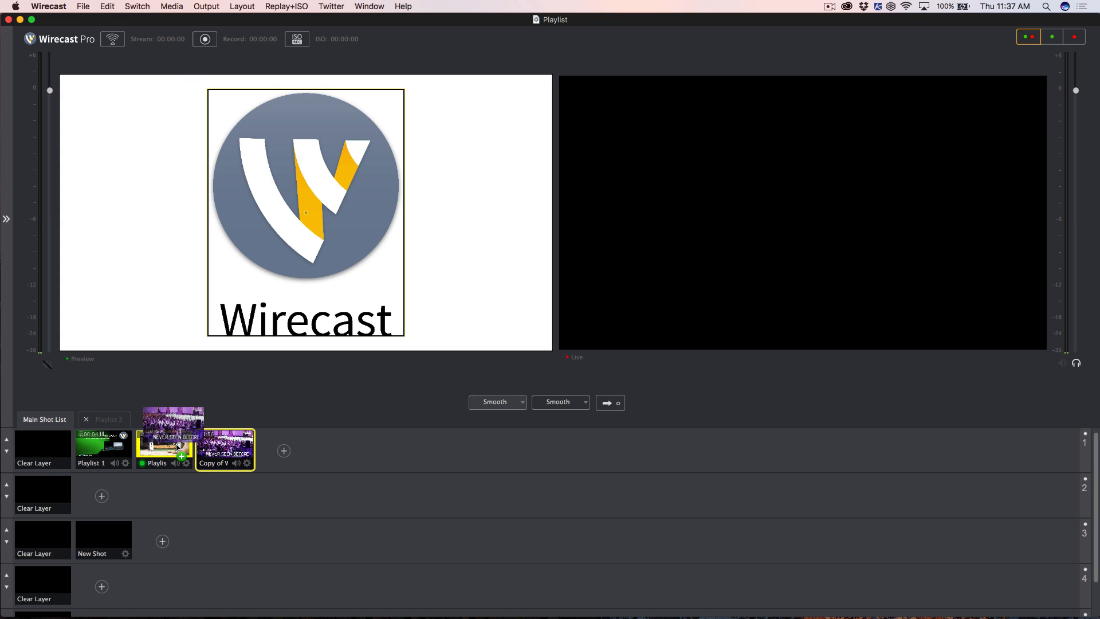
pyautogui.moveTo(178, 447); pyautogui.dragTo(166, 448)
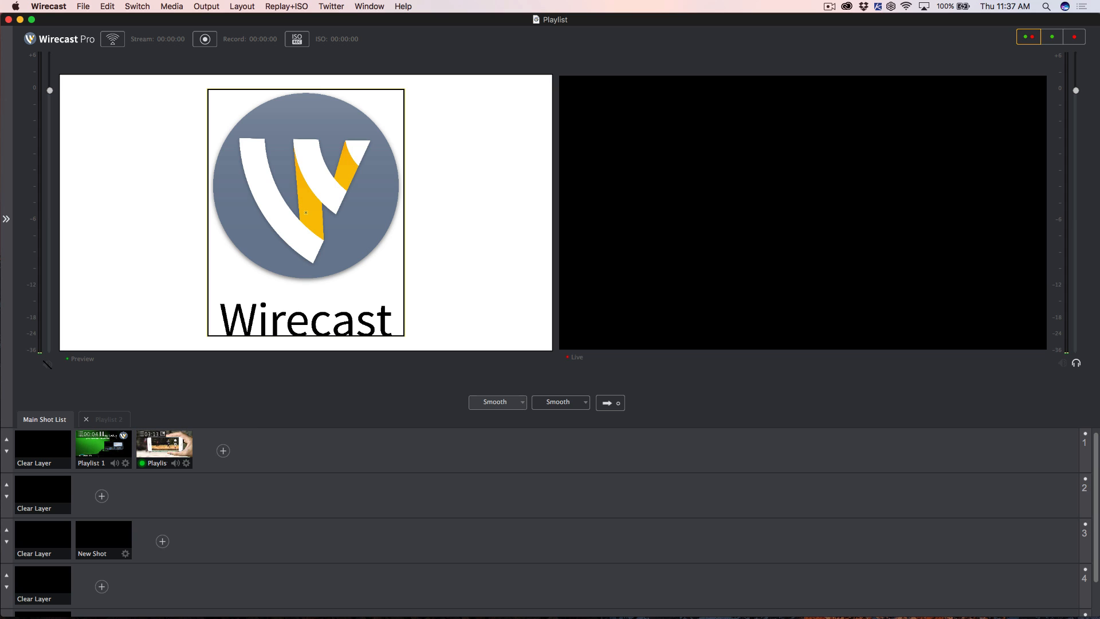
pyautogui.click(163, 447)
# Step: Open Playlist 2 and add the Wirecast Gear video from the Desktop as a media file shot
pyautogui.click(106, 421)
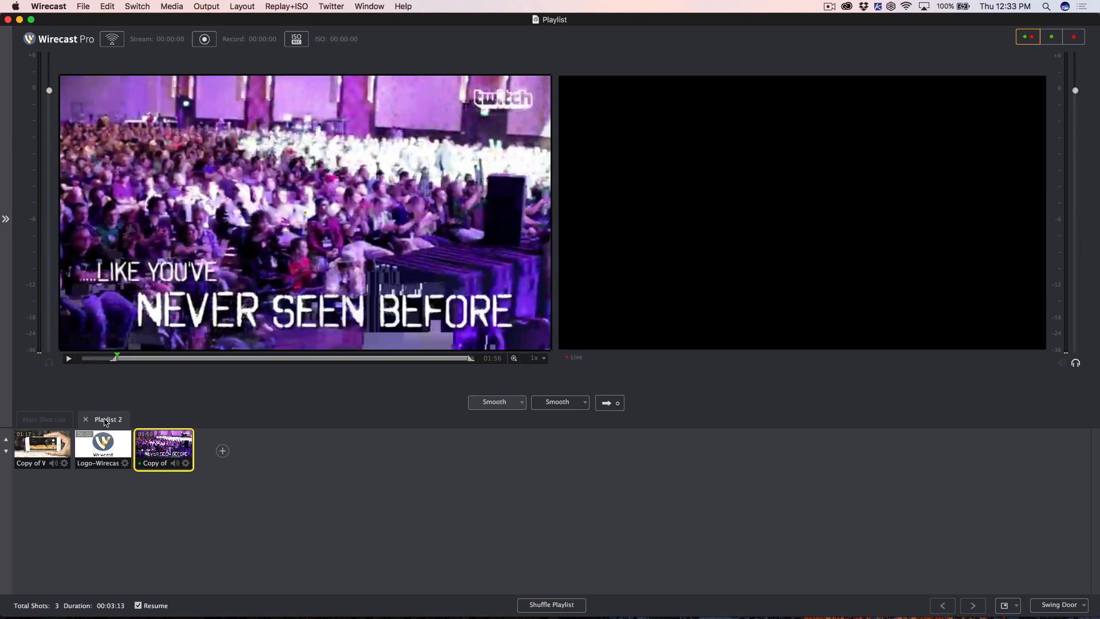
pyautogui.click(223, 452)
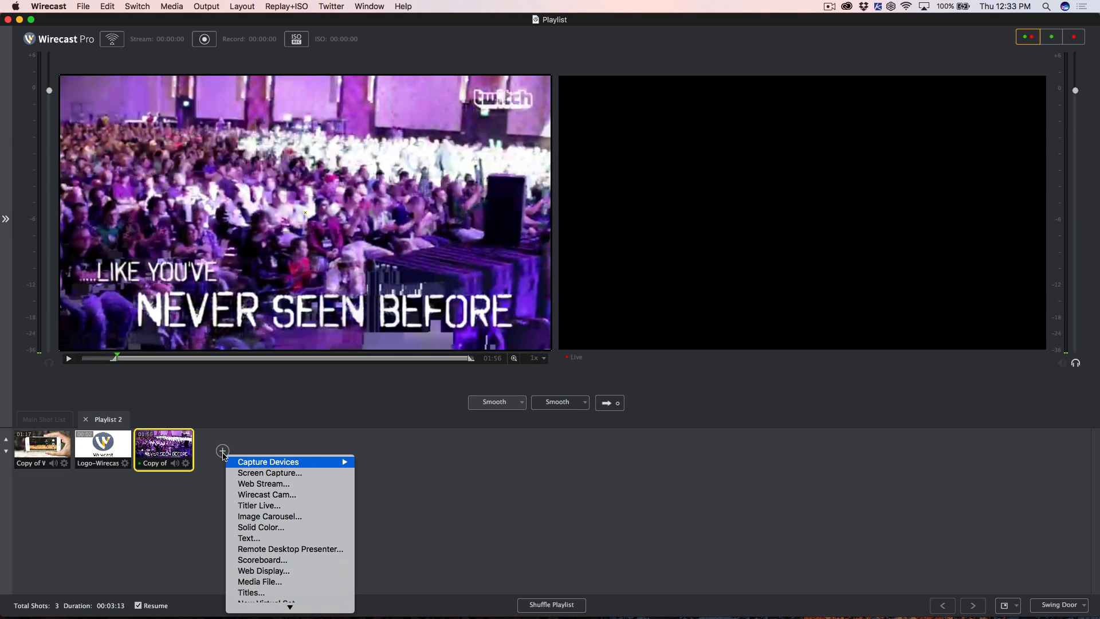
pyautogui.click(277, 582)
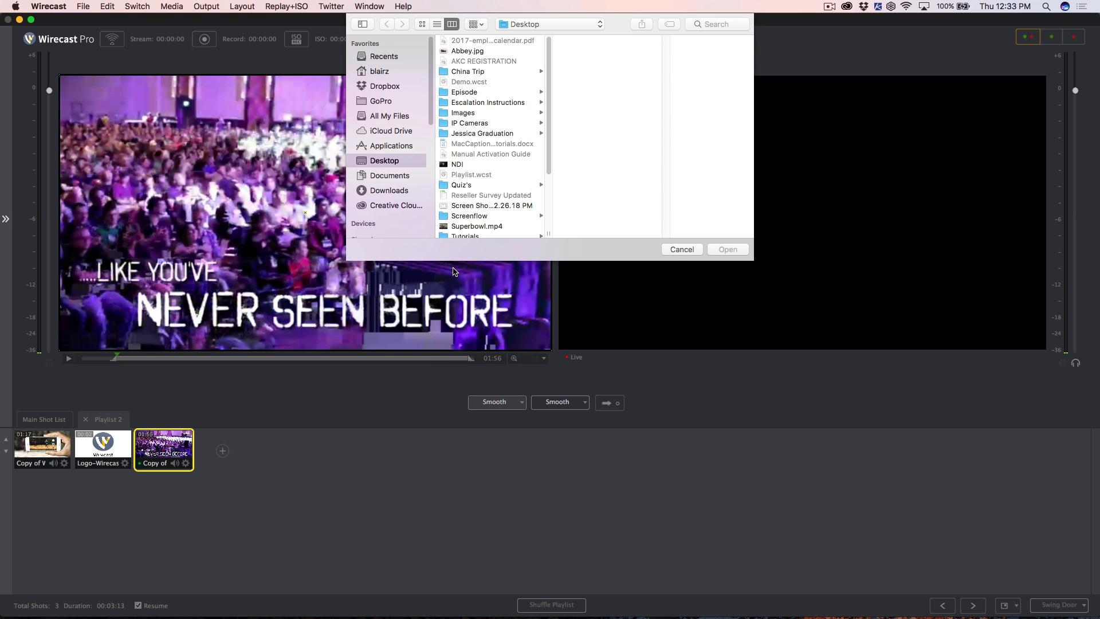
pyautogui.scroll(-5, 467, 164)
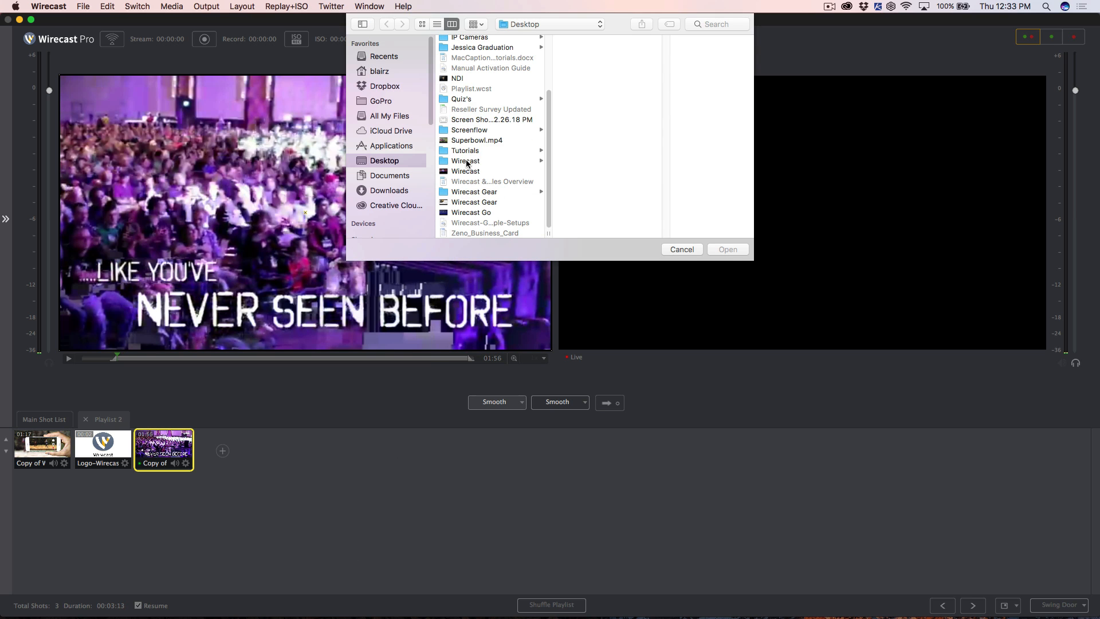
pyautogui.click(487, 202)
pyautogui.doubleClick(487, 202)
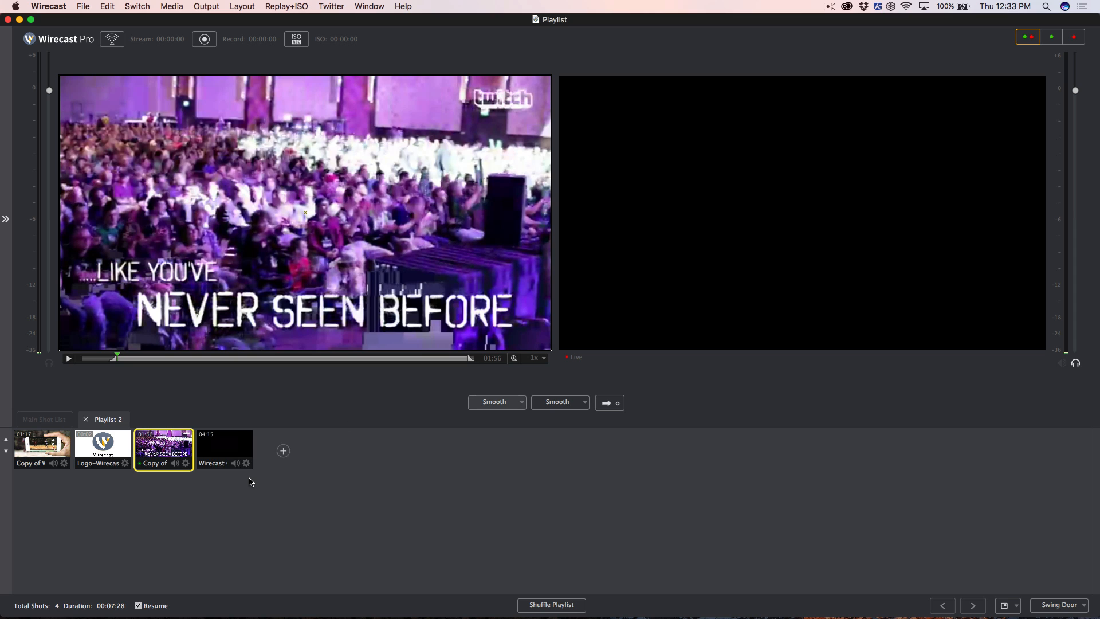
# Step: Show the source properties of the Wirecast Gear shot and set its duration to 1 minute 00 seconds for that shot only
pyautogui.doubleClick(217, 463)
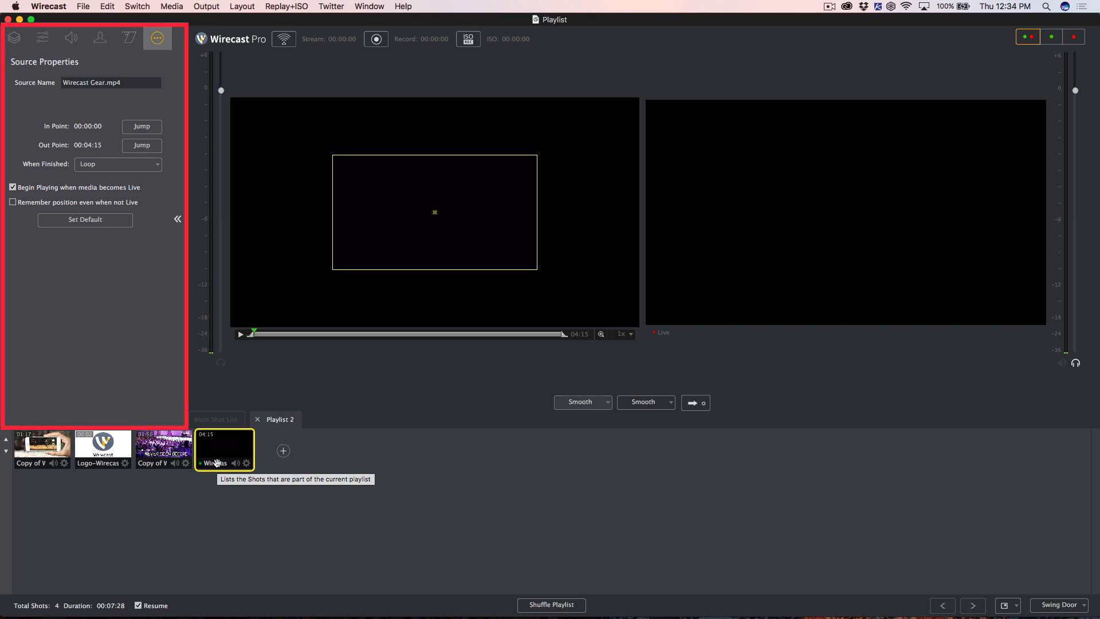
pyautogui.click(247, 464)
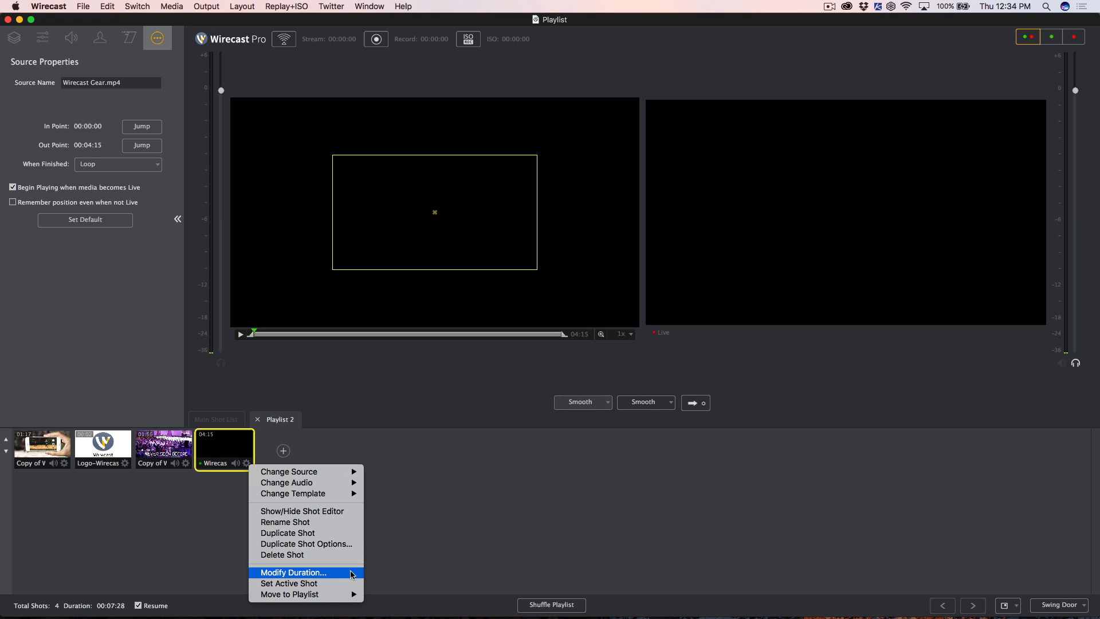
pyautogui.click(294, 572)
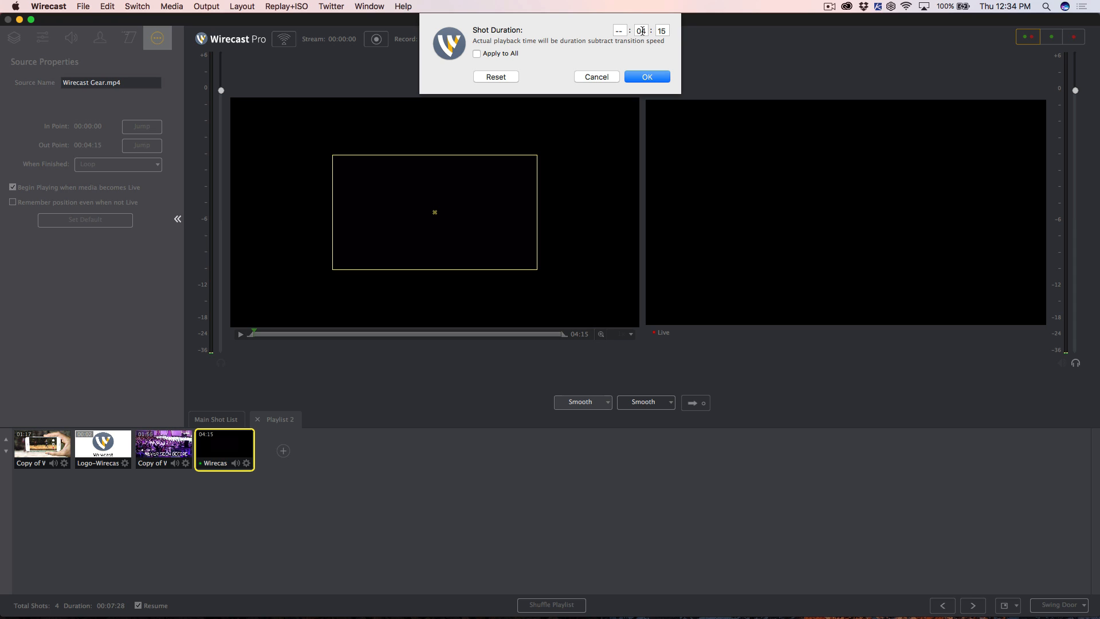
pyautogui.doubleClick(642, 31)
pyautogui.write('1')
pyautogui.doubleClick(663, 30)
pyautogui.write('00')
pyautogui.click(476, 54)
pyautogui.click(476, 54)
pyautogui.click(500, 78)
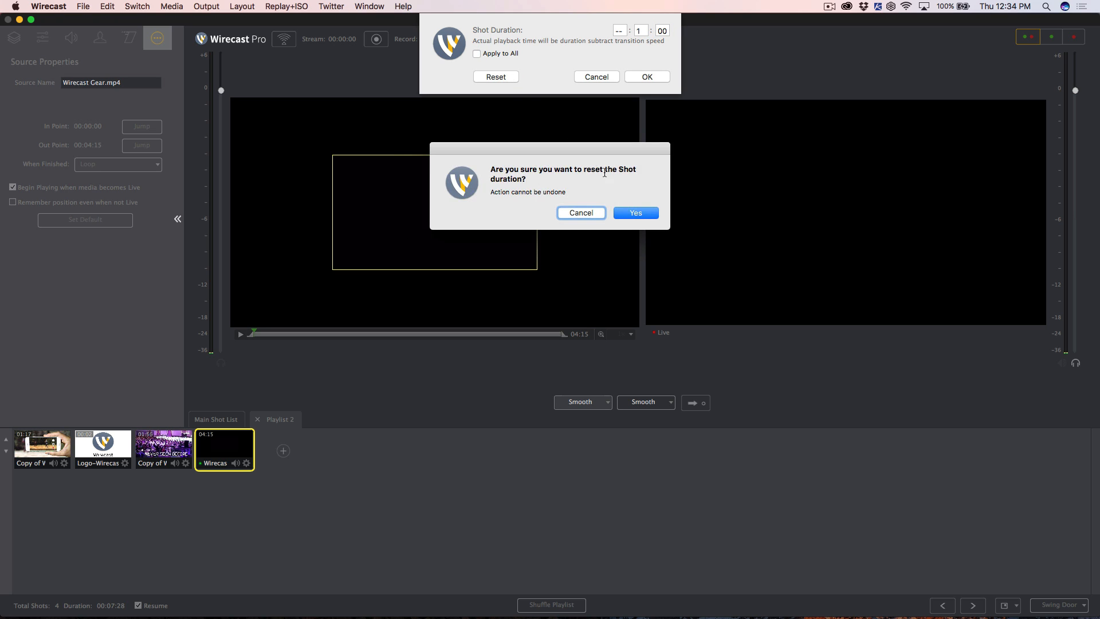
pyautogui.click(589, 213)
pyautogui.click(652, 79)
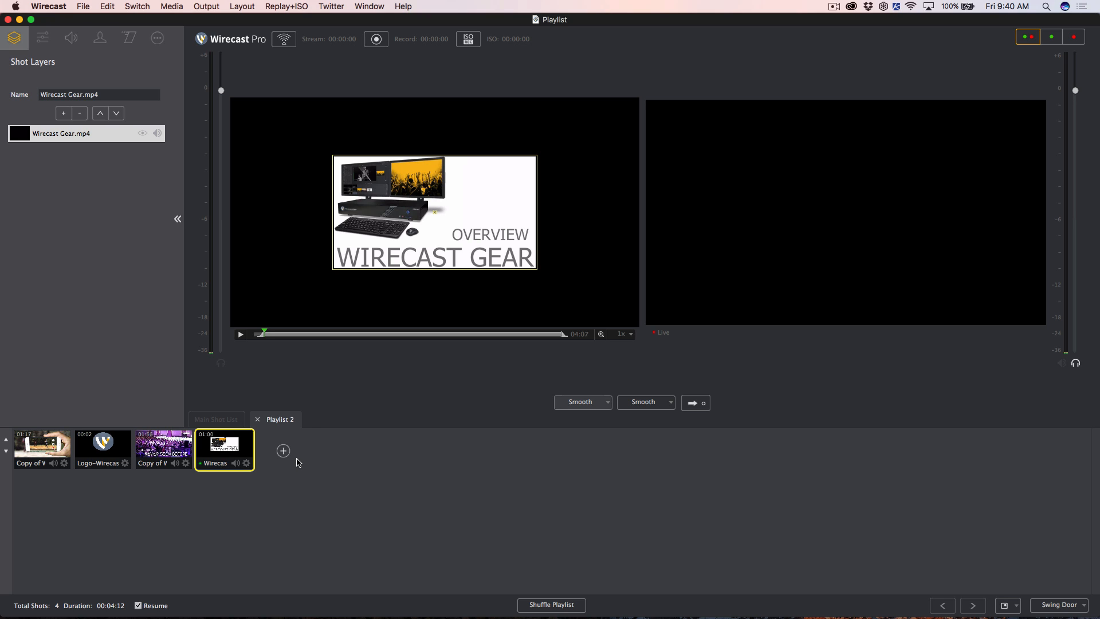
# Step: Add the FaceTime HD Camera Video capture device as a new shot at the end of Playlist 2
pyautogui.click(284, 452)
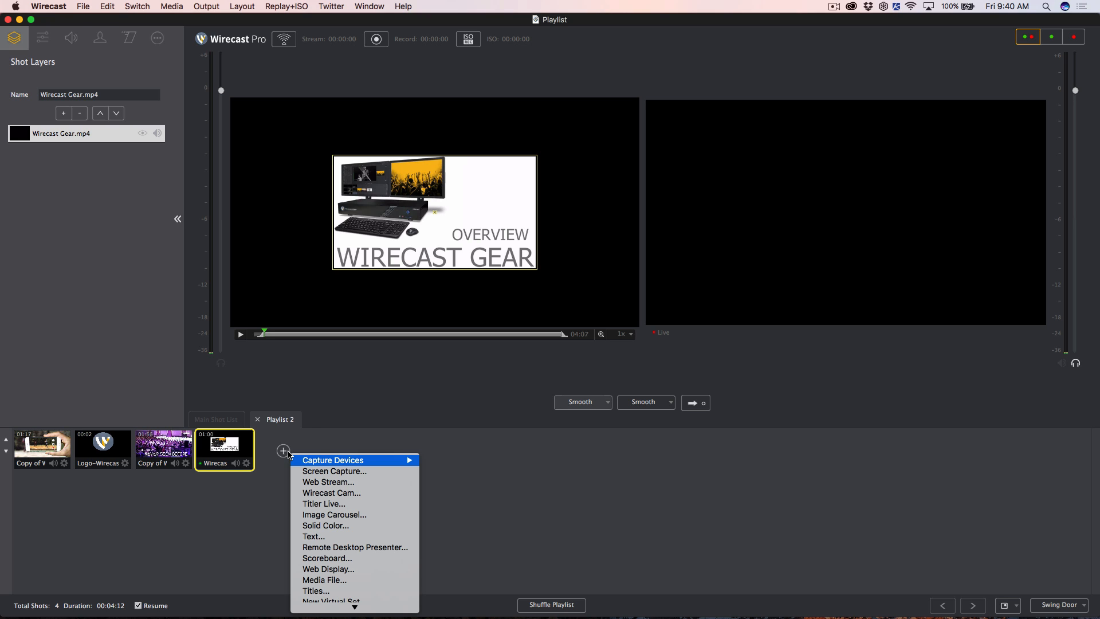
pyautogui.moveTo(375, 462)
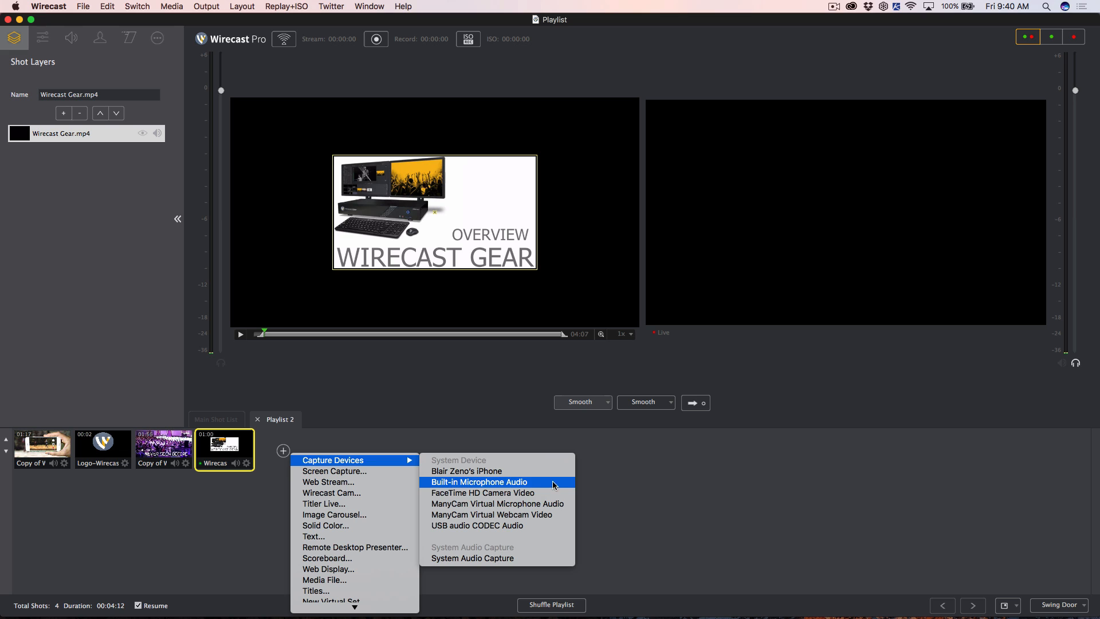
pyautogui.click(566, 496)
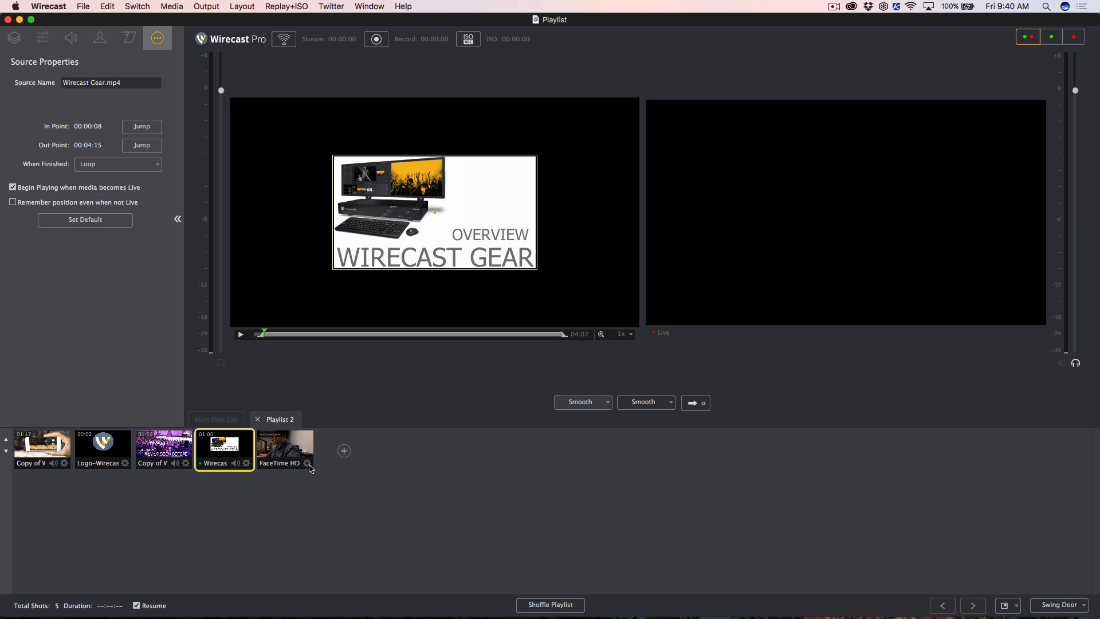
# Step: Set the duration of the FaceTime HD camera shot to 10 seconds
pyautogui.click(308, 464)
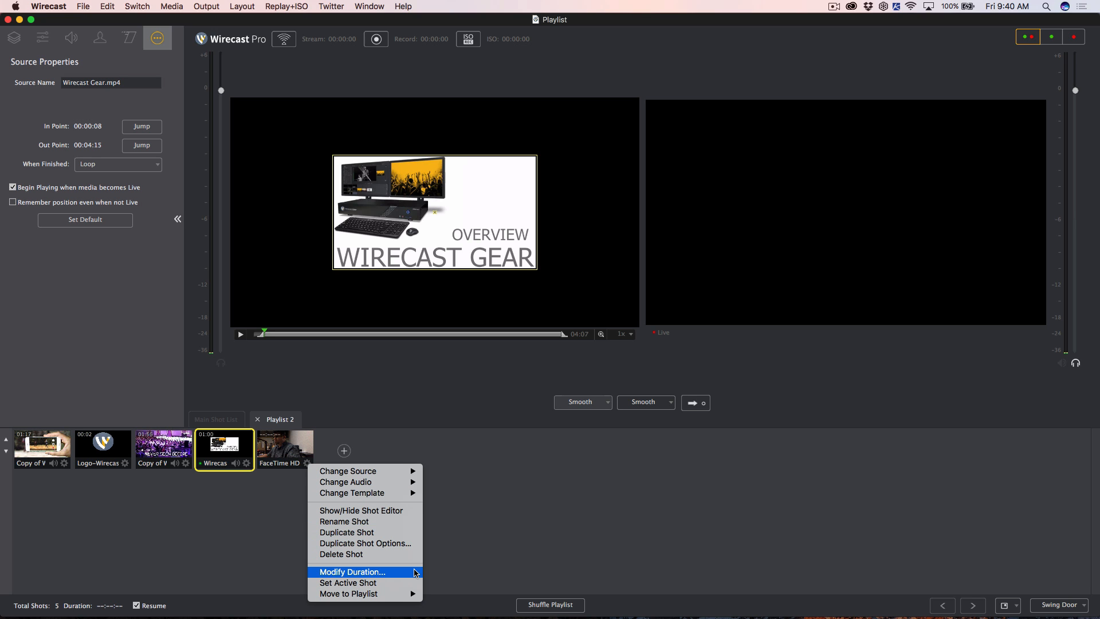
pyautogui.click(416, 572)
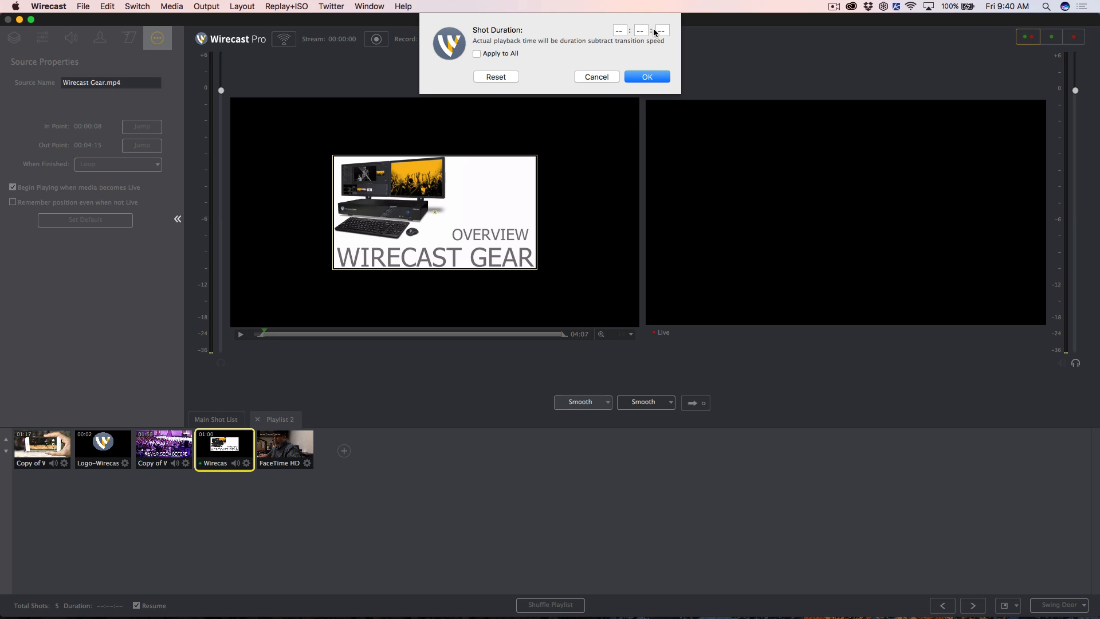
pyautogui.click(656, 31)
pyautogui.write('10')
pyautogui.click(647, 77)
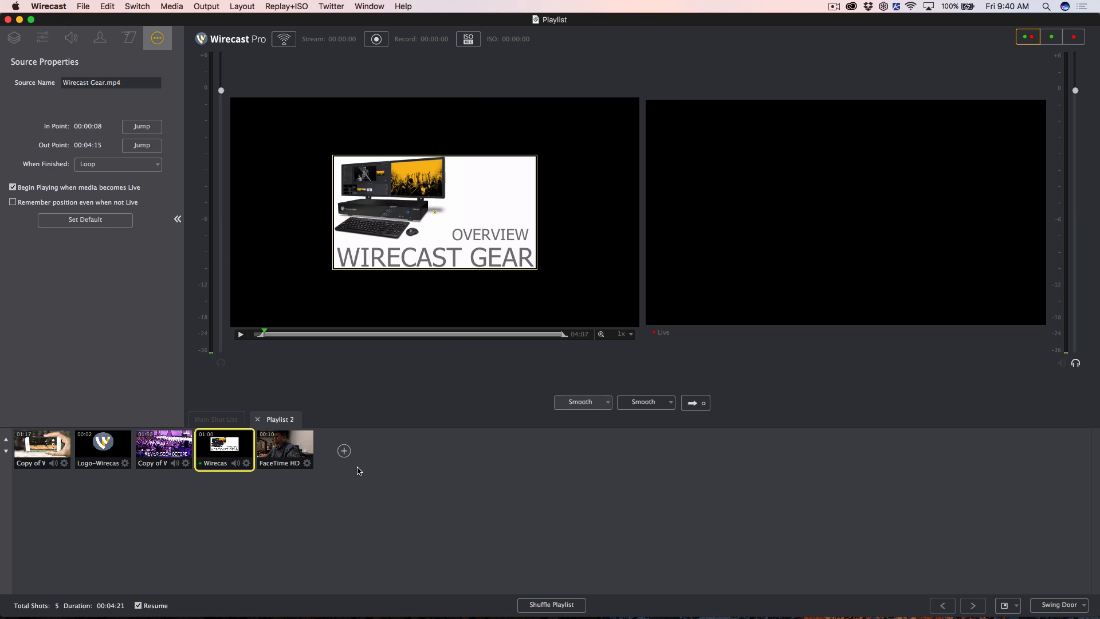
# Step: Preview the Wirecast Go shot at the start of Playlist 2 and send it live
pyautogui.click(43, 457)
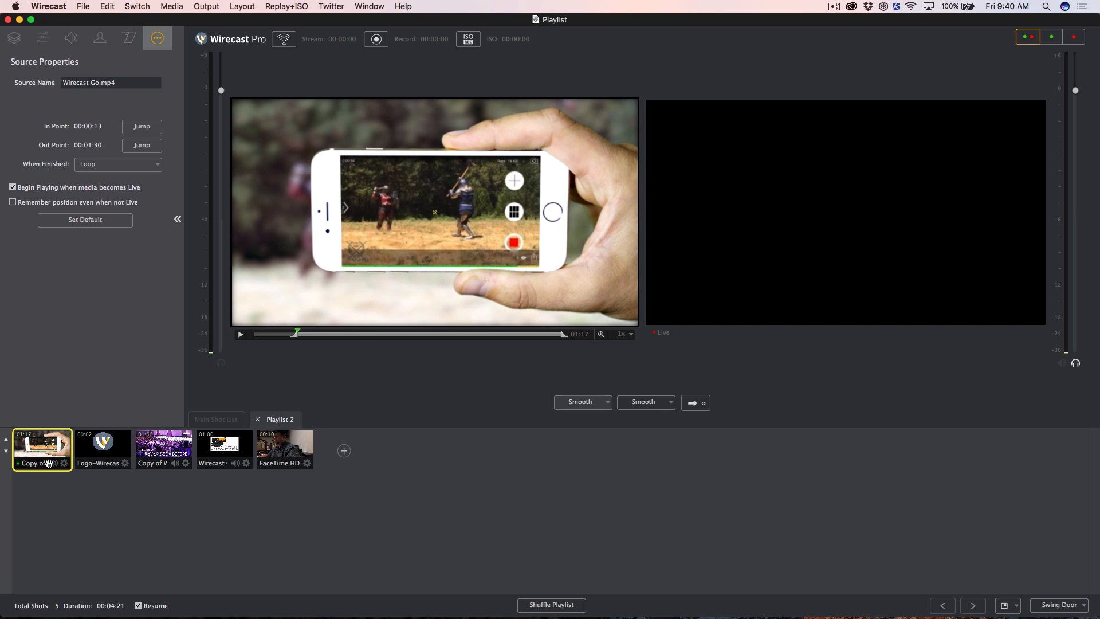
pyautogui.click(694, 408)
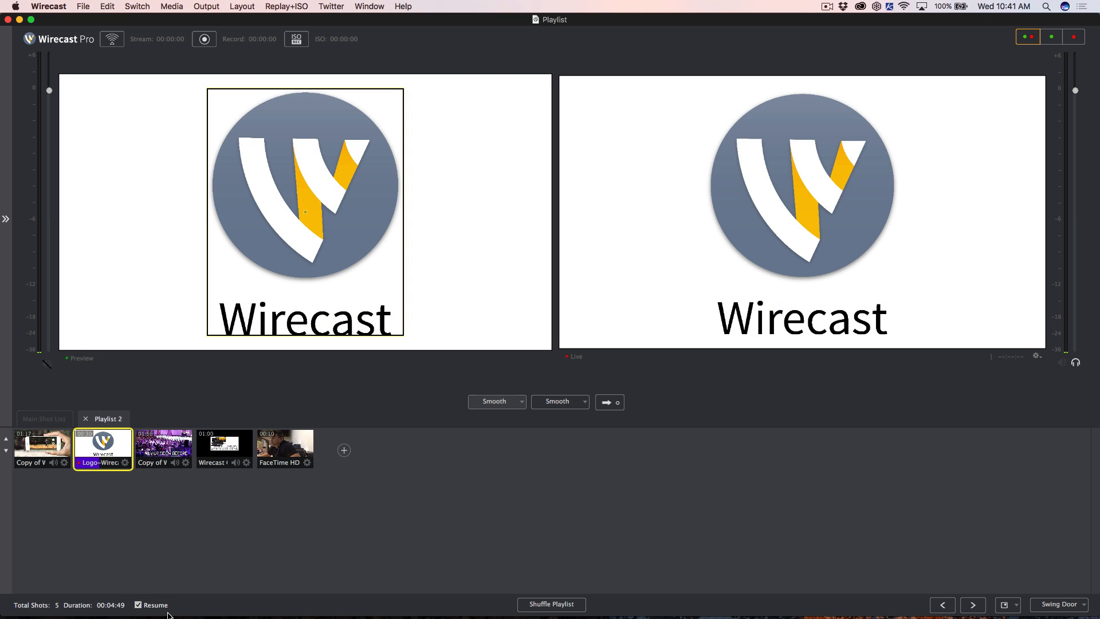
# Step: Send Playlist 1 live from the Main Shot List, and return to Playlist 2 to resume it live
pyautogui.click(57, 421)
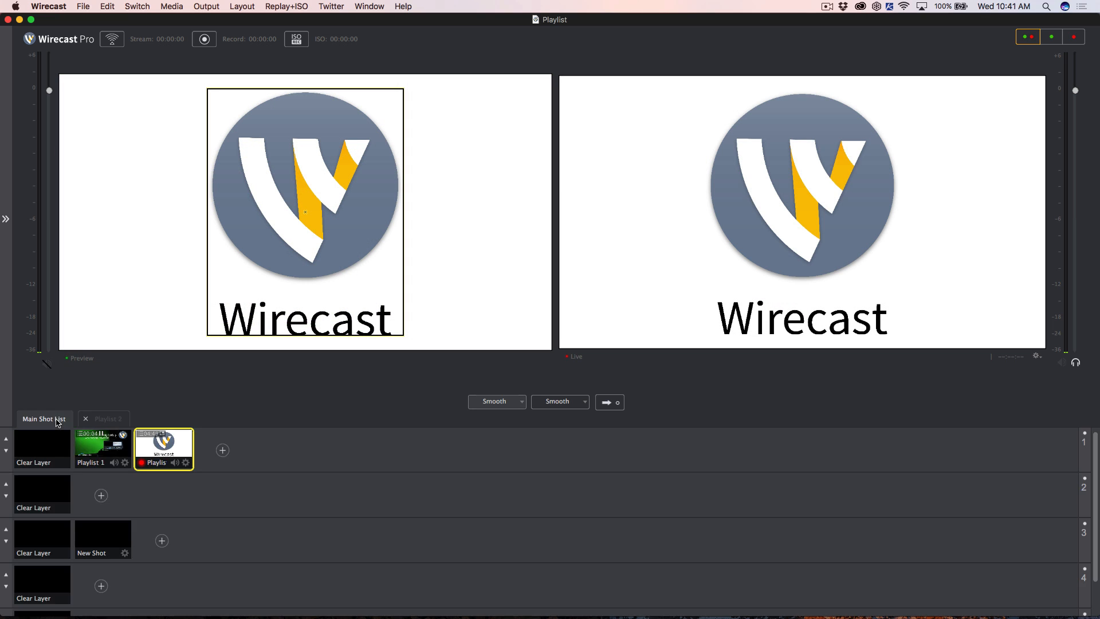
pyautogui.click(97, 448)
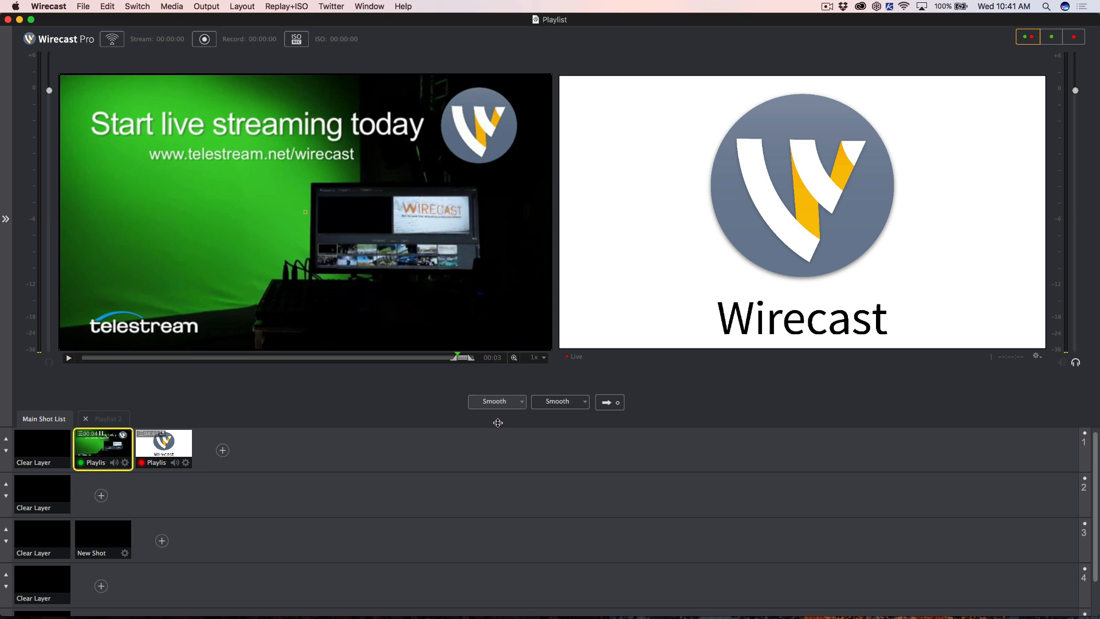
pyautogui.click(604, 404)
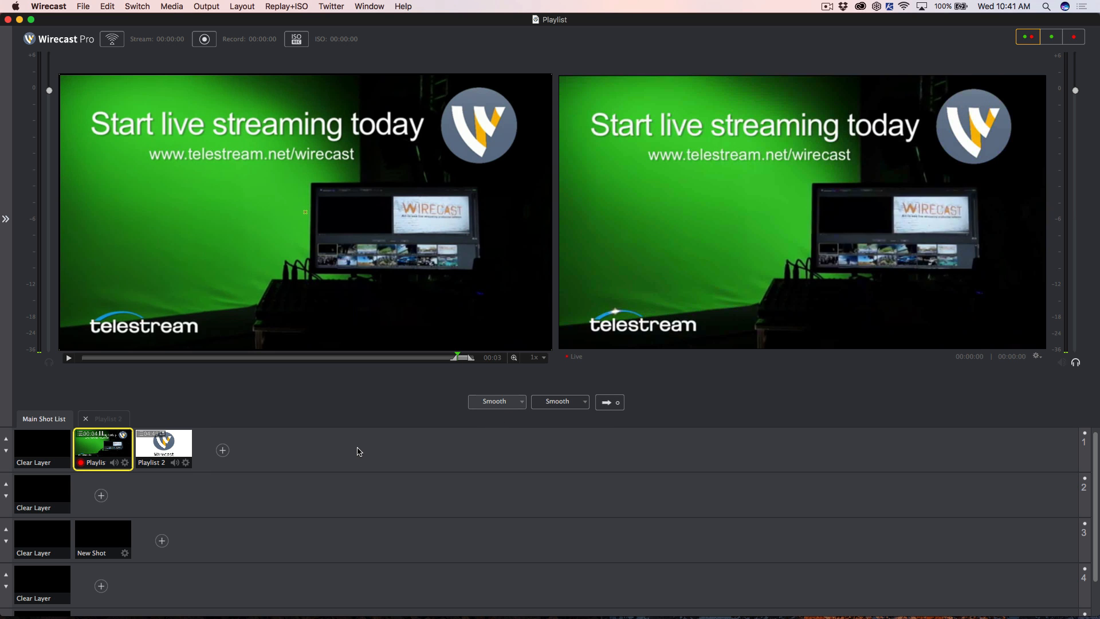
pyautogui.click(108, 419)
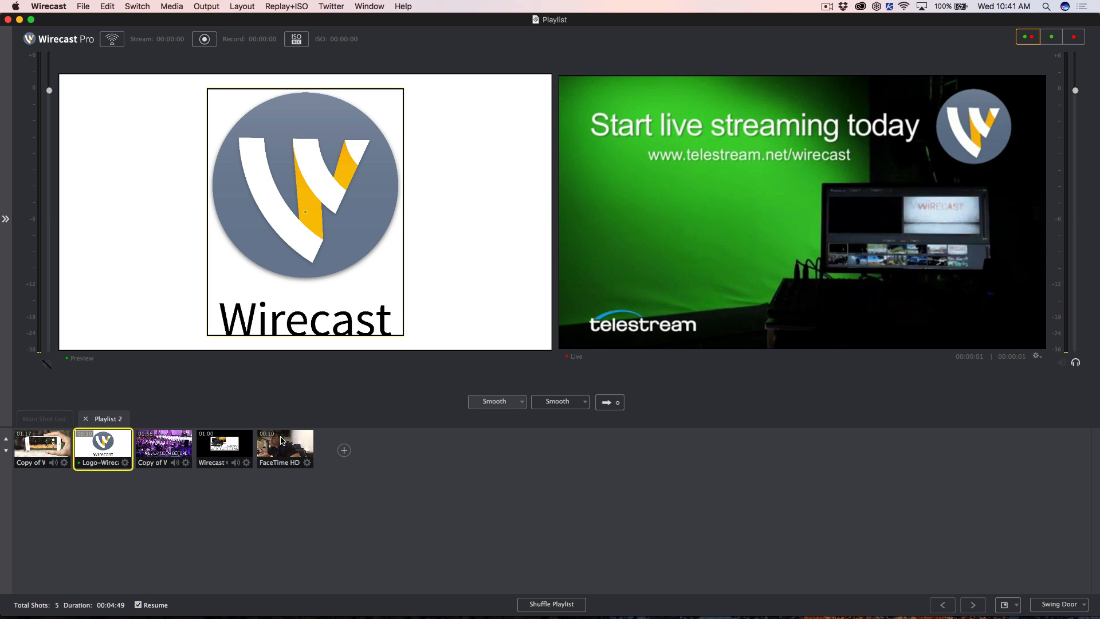
pyautogui.click(605, 402)
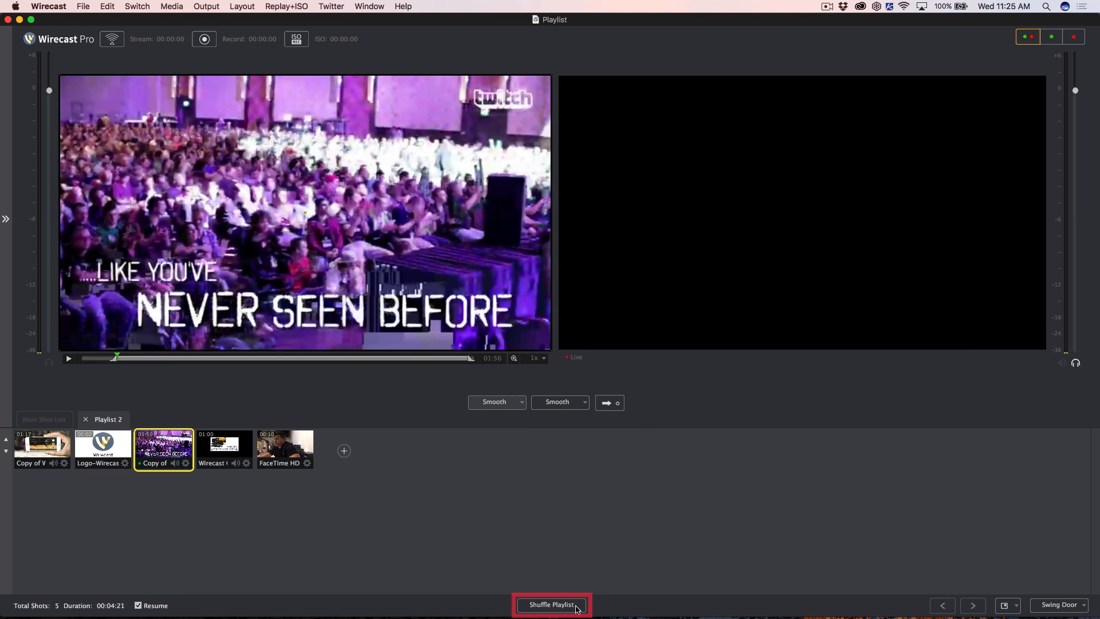
# Step: Shuffle the order of the shots in Playlist 2 twice
pyautogui.click(575, 606)
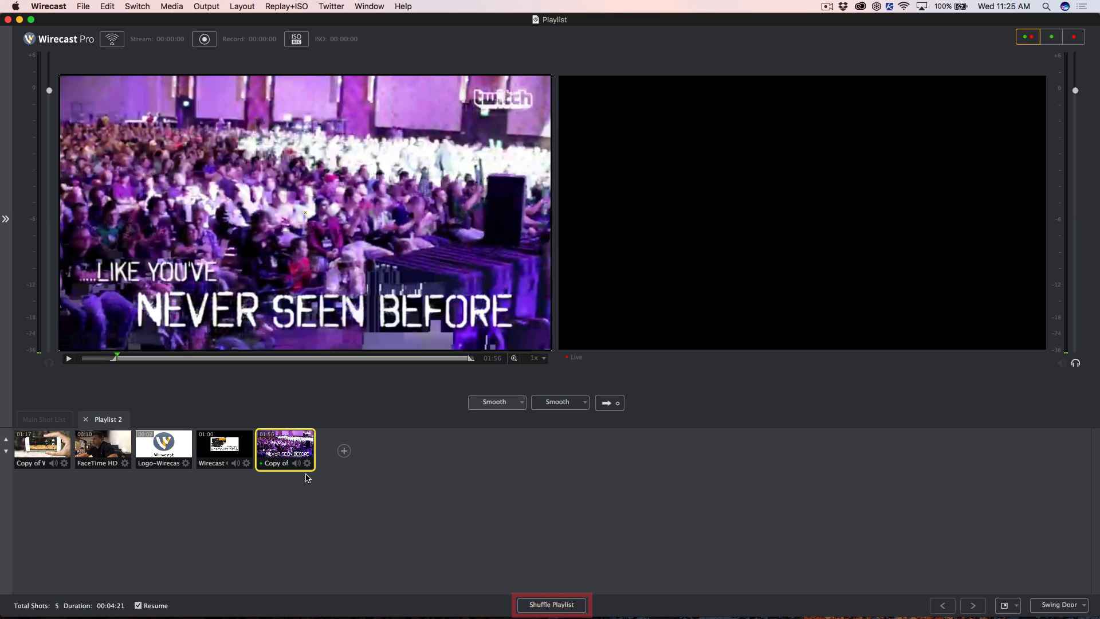
pyautogui.click(562, 605)
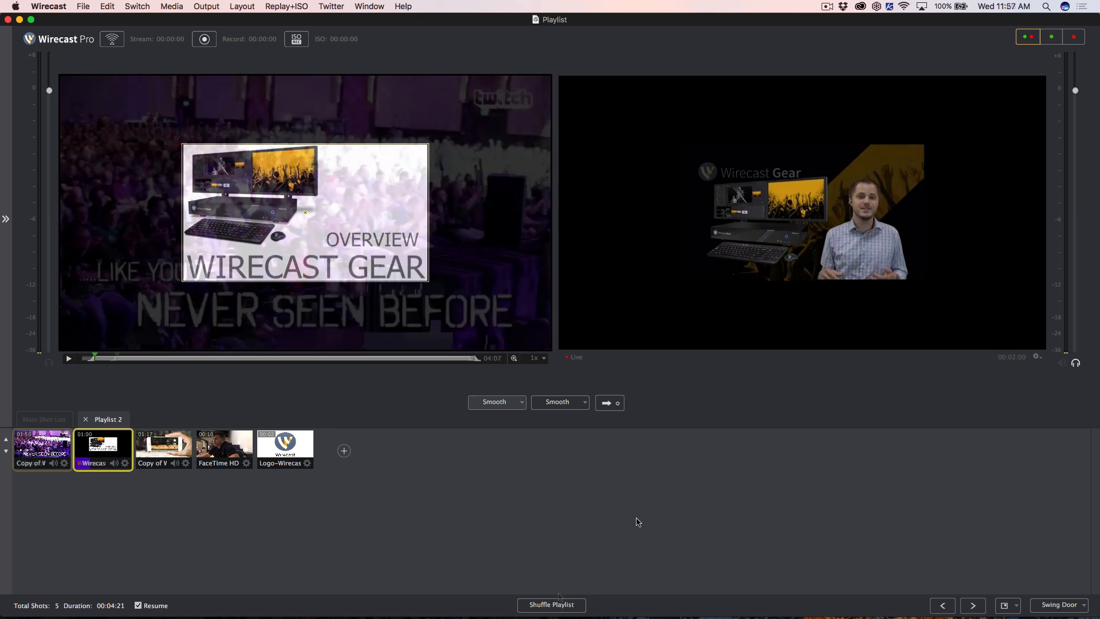
# Step: Move live playback of Playlist 2 back to the previous shot and forward to the next one
pyautogui.click(944, 607)
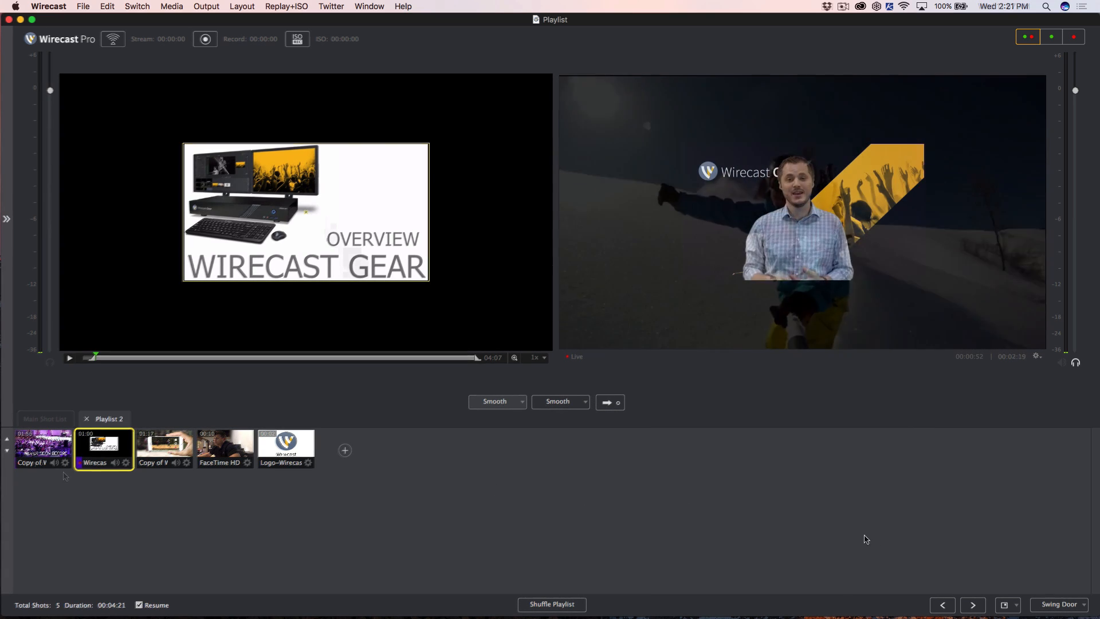
pyautogui.click(980, 610)
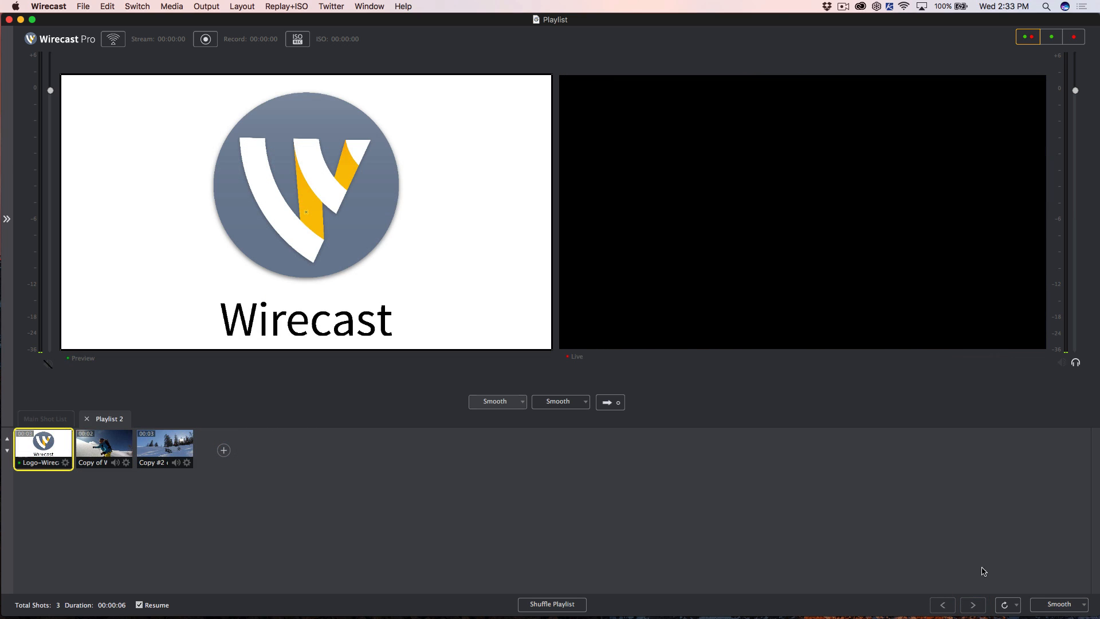
# Step: Set Playlist 2 to Loop when it finishes and send it live
pyautogui.click(1019, 605)
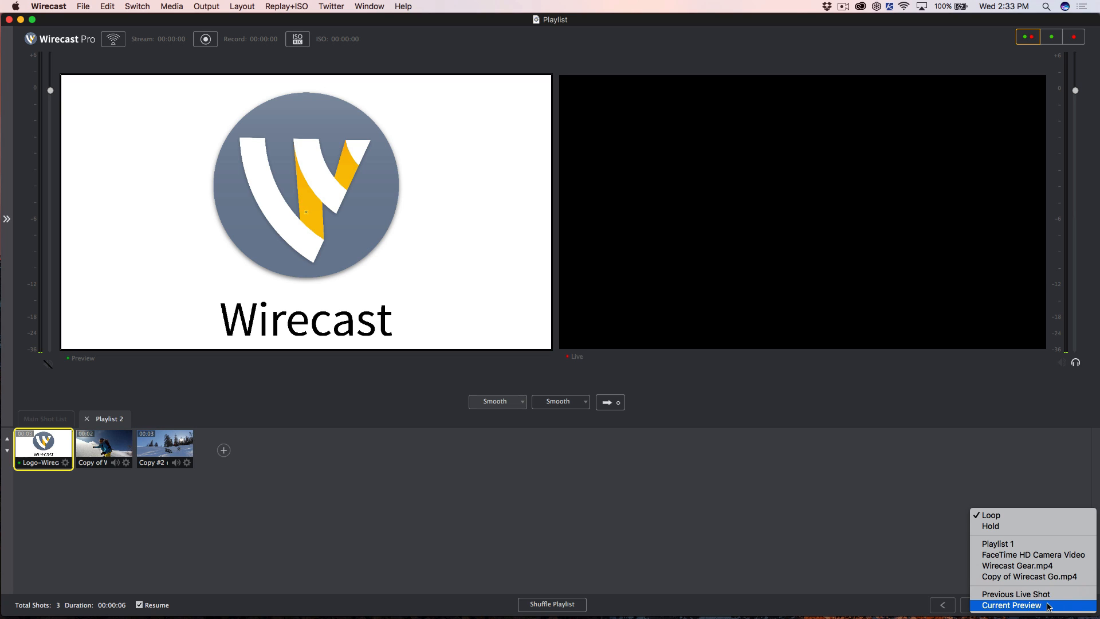
pyautogui.click(1078, 521)
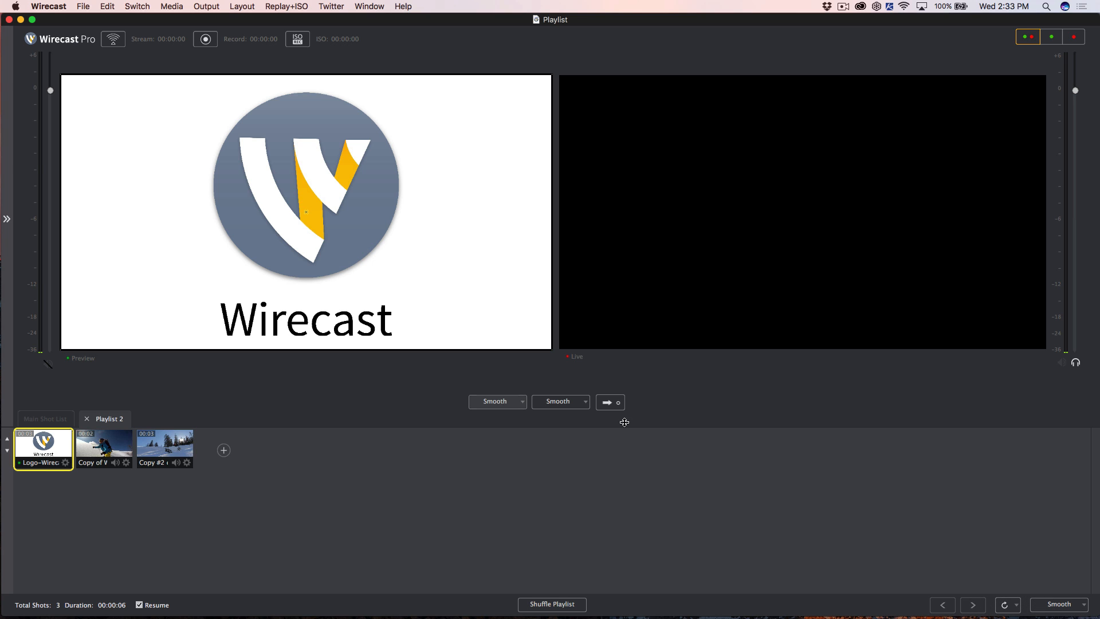
pyautogui.click(610, 408)
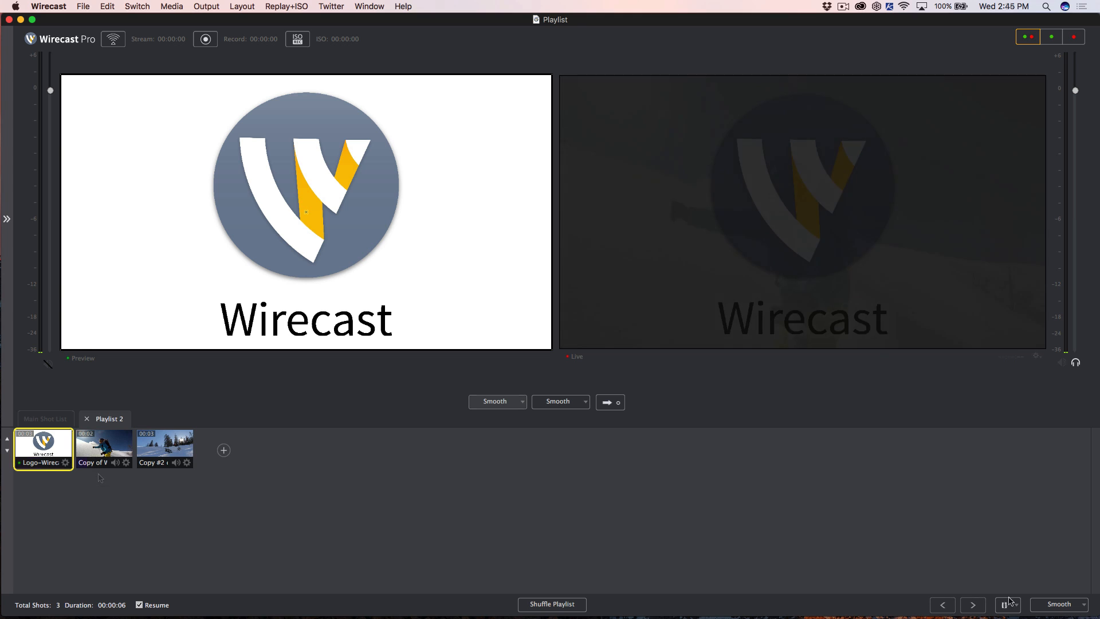
# Step: Set Playlist 2 to Hold when it finishes and play it live
pyautogui.click(1011, 602)
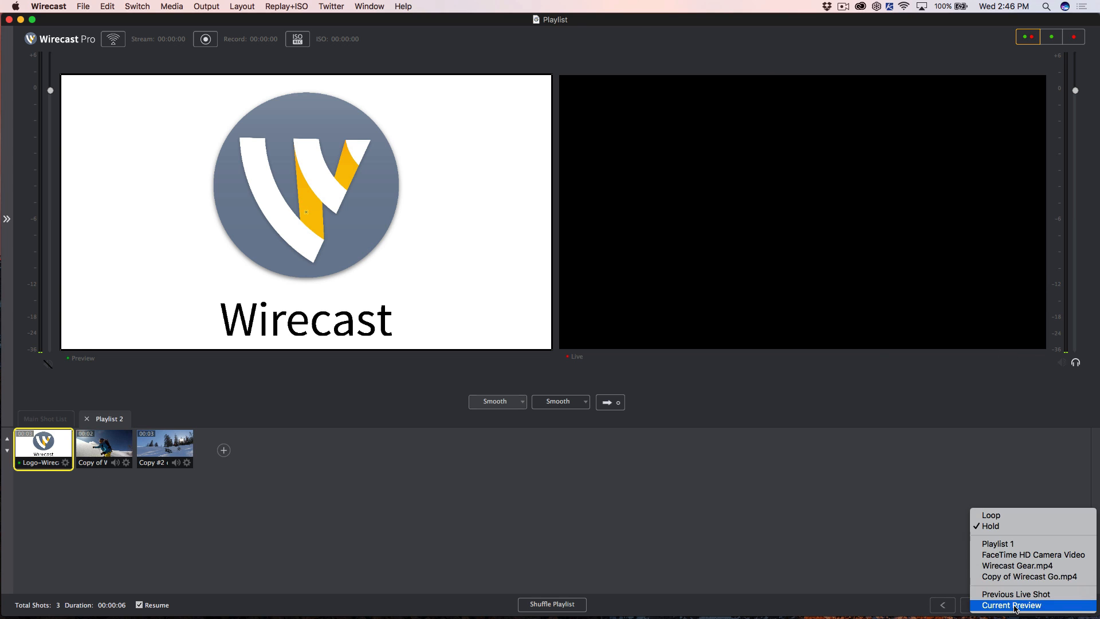
pyautogui.click(1037, 527)
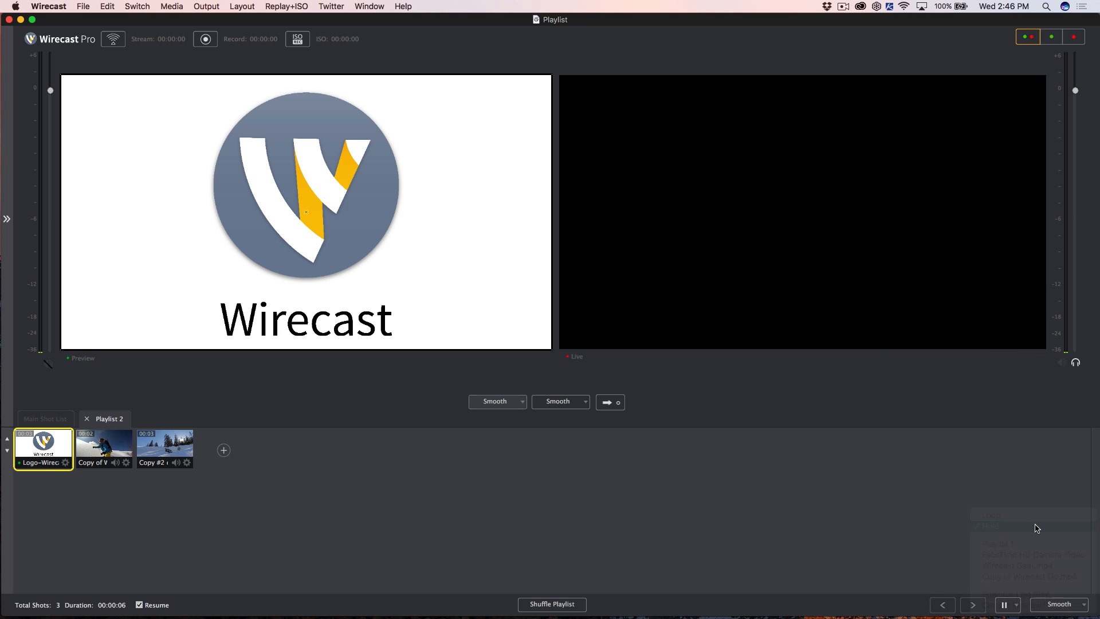
pyautogui.click(611, 403)
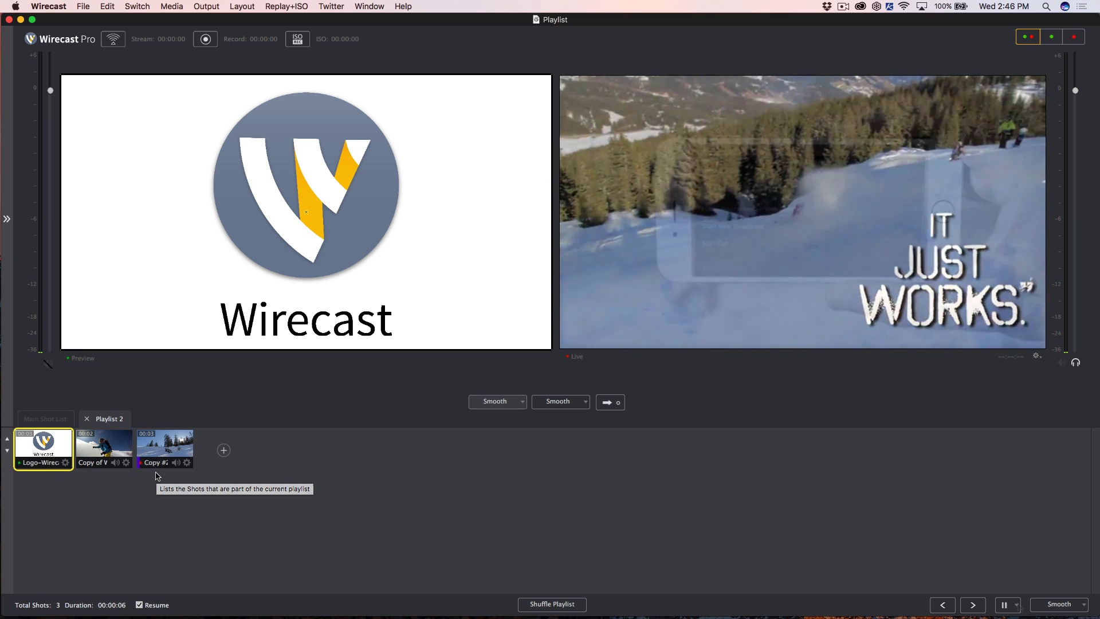
# Step: Set Playlist 2 to go to the Previous Live Shot when it finishes and send it live
pyautogui.click(1060, 604)
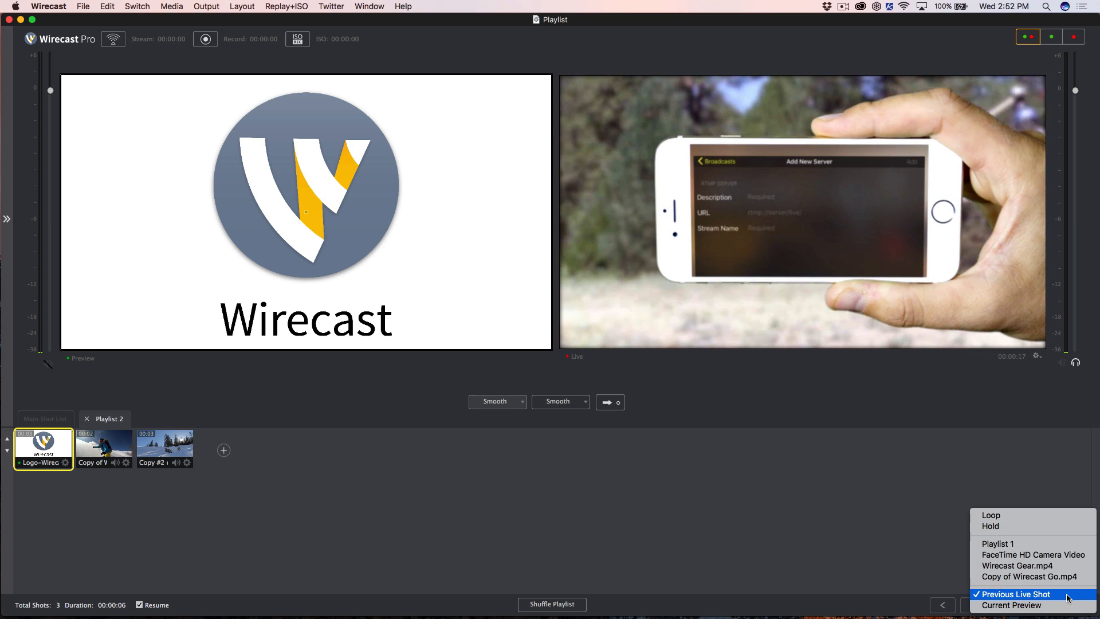
pyautogui.click(1067, 595)
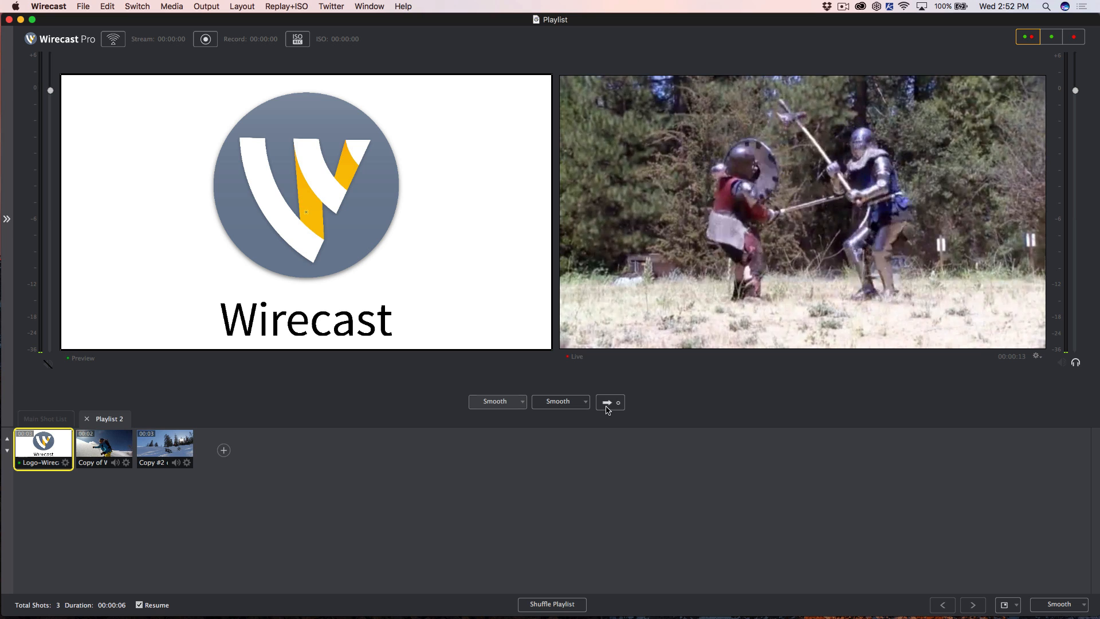
pyautogui.click(608, 408)
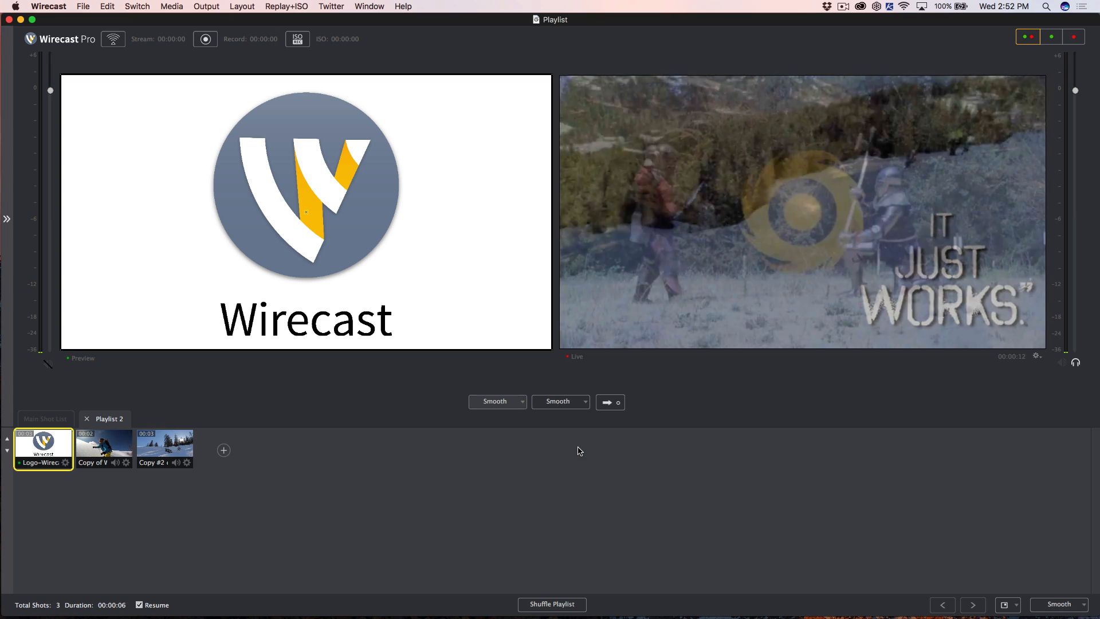
# Step: Make Playlist 2 switch to the Current Preview when it finishes and send the shot live
pyautogui.click(1008, 605)
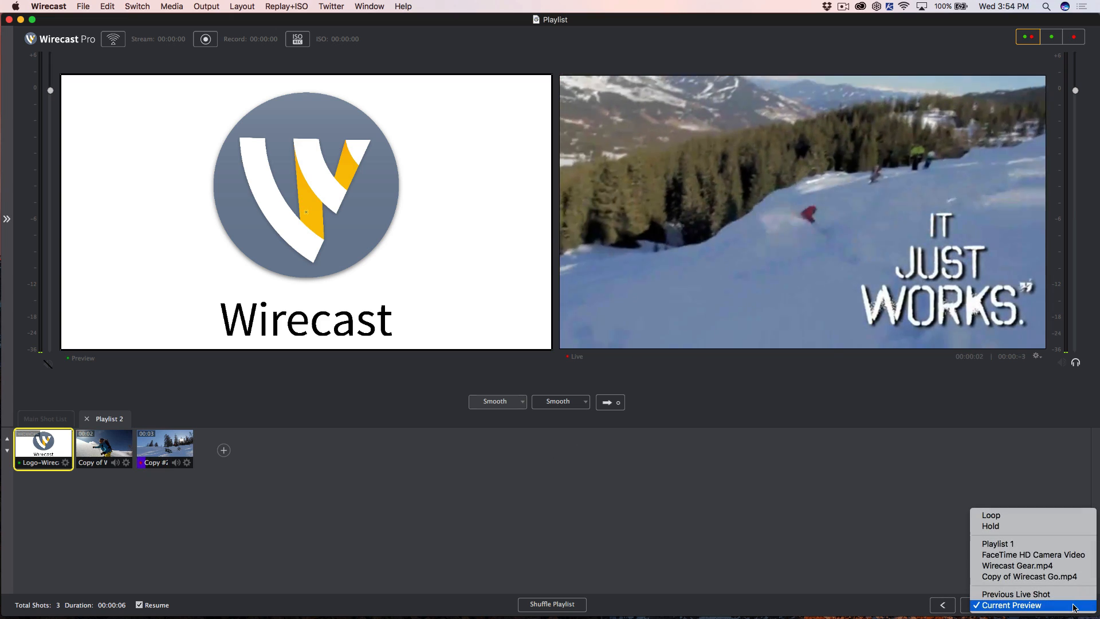
pyautogui.click(1075, 606)
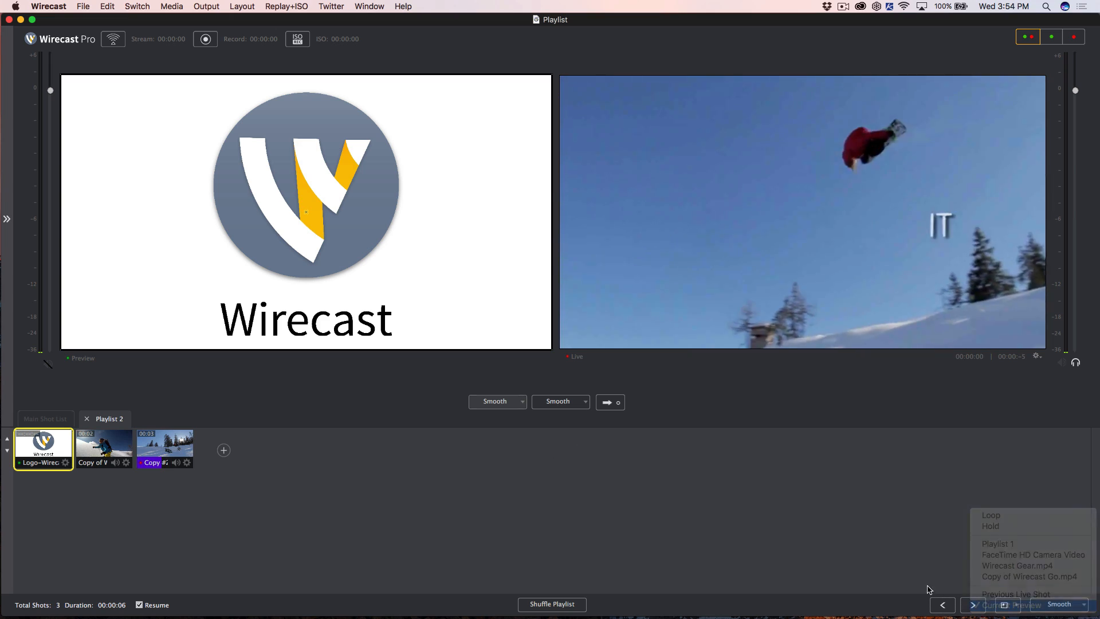
pyautogui.click(607, 403)
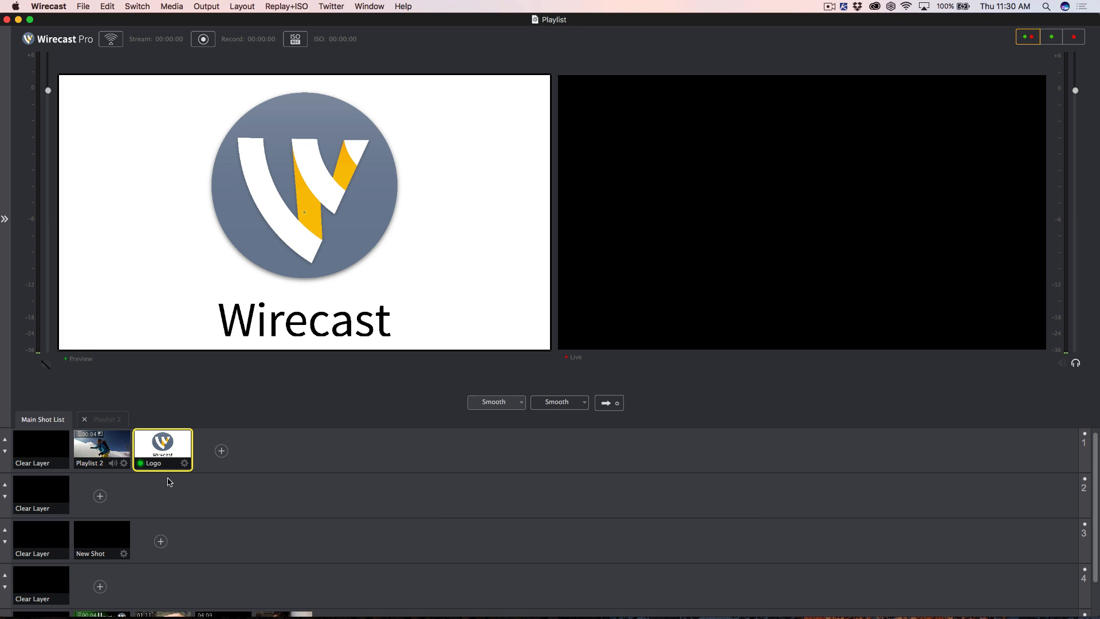
# Step: Open Playlist 2 from the Main Shot List and choose what follows when the playlist finishes
pyautogui.click(111, 420)
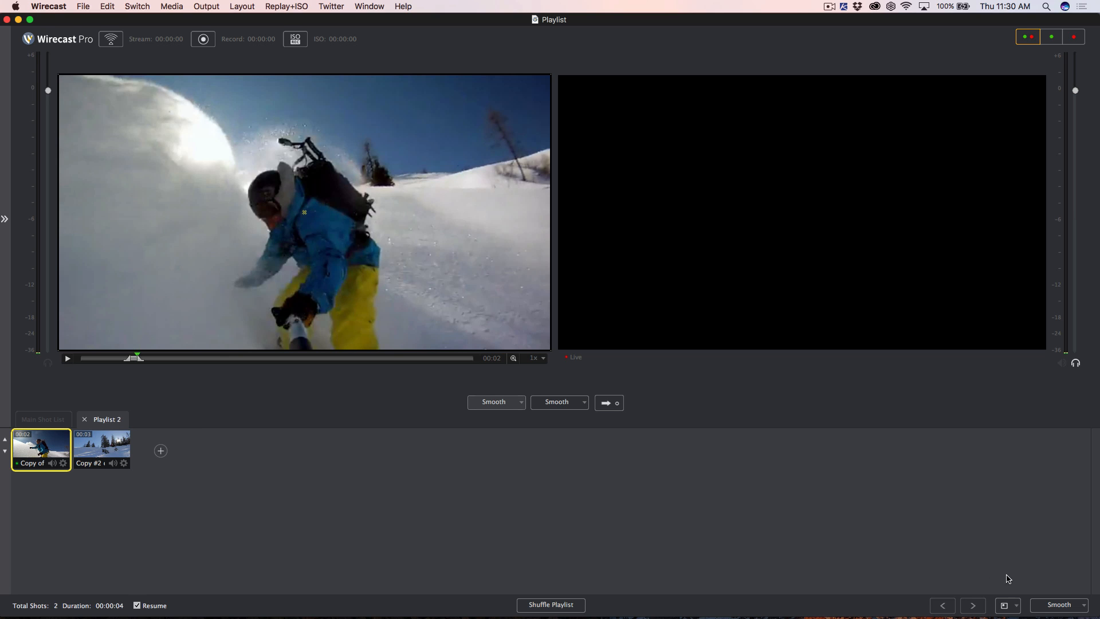
pyautogui.click(1020, 610)
pyautogui.click(1018, 575)
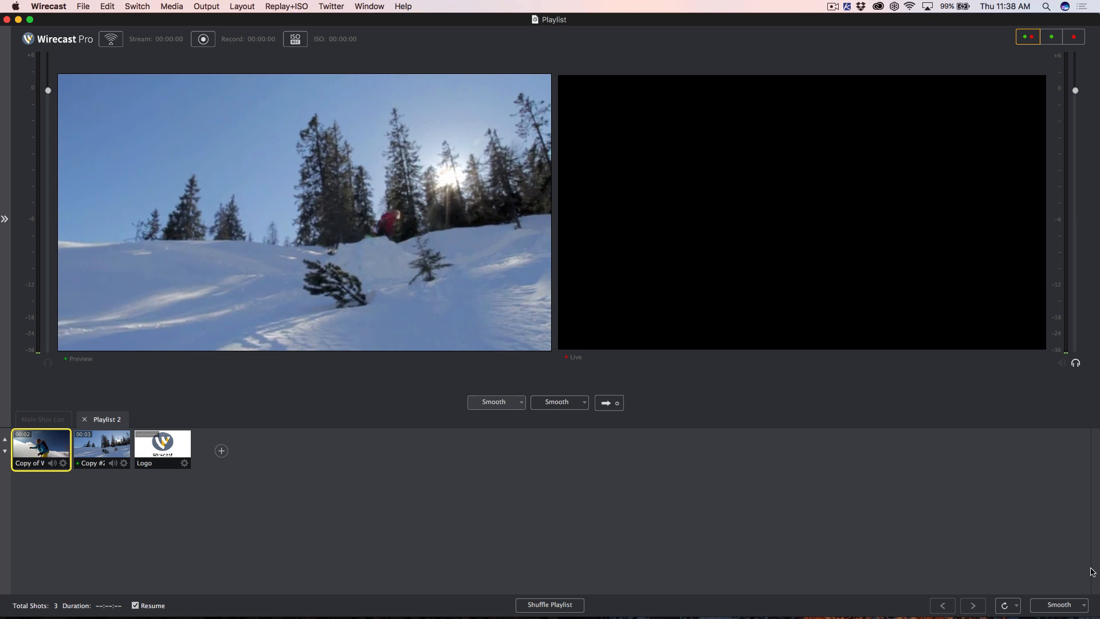
# Step: Set the transition between the shots of Playlist 2 to Swing Door and send the playlist live
pyautogui.click(1087, 608)
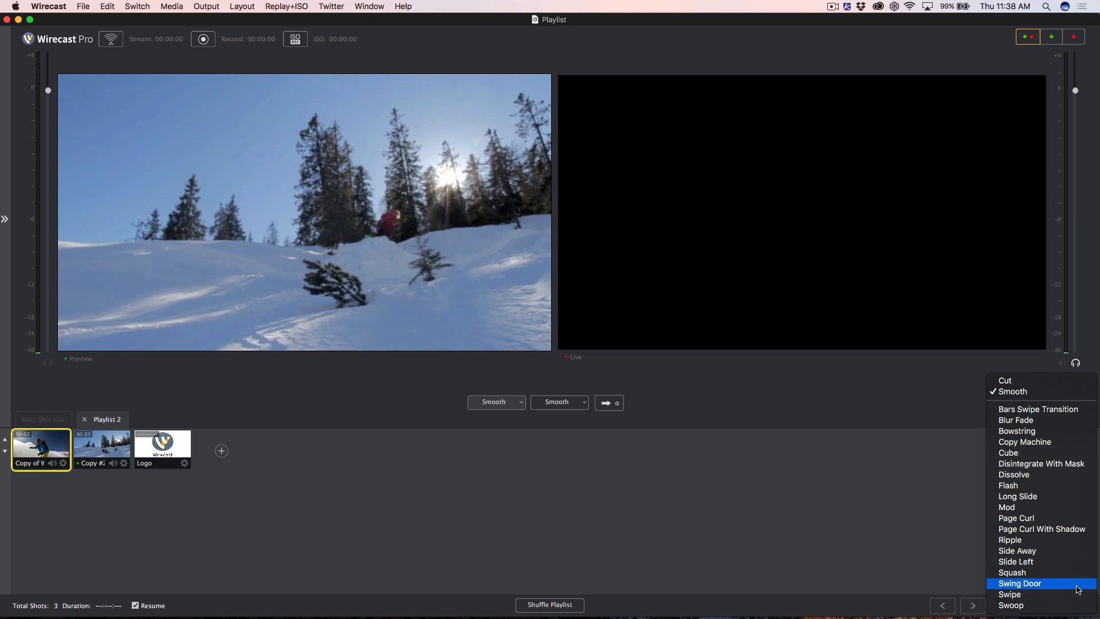
pyautogui.click(1078, 590)
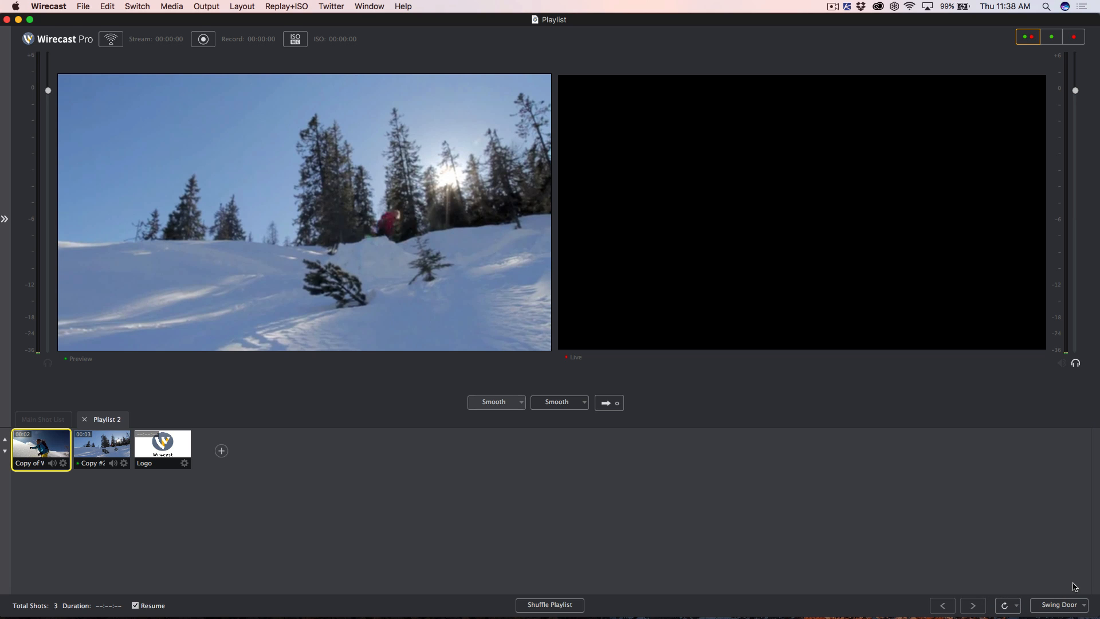
pyautogui.click(609, 404)
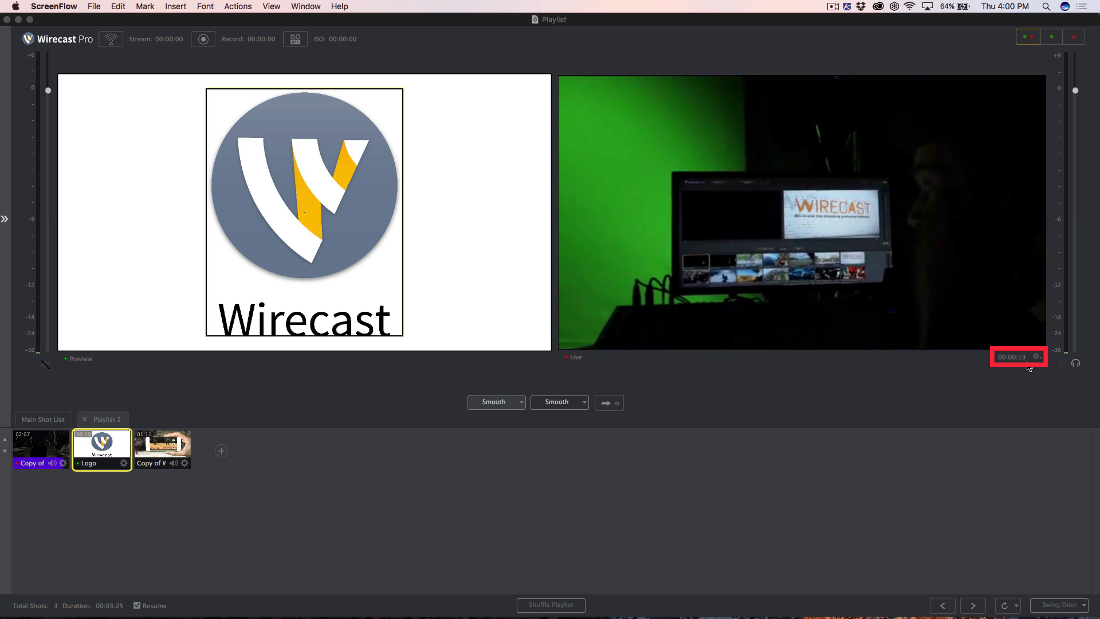
# Step: Switch the live time display to Playlist 2 - Completion and return it to Playlist 2 - Live
pyautogui.click(1040, 361)
pyautogui.click(1041, 361)
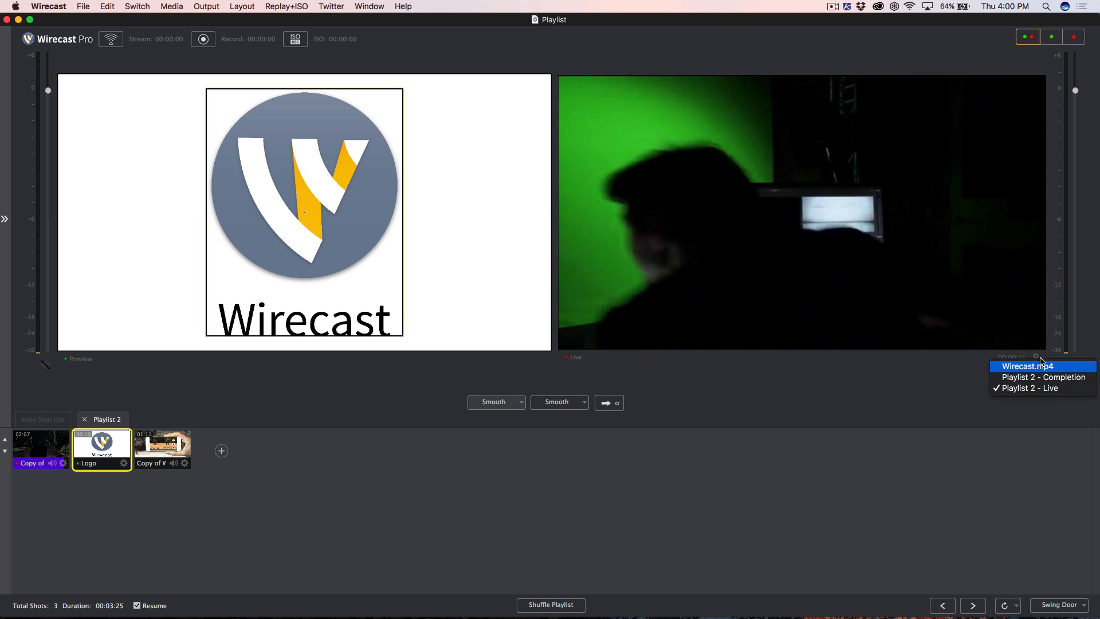
pyautogui.click(1023, 377)
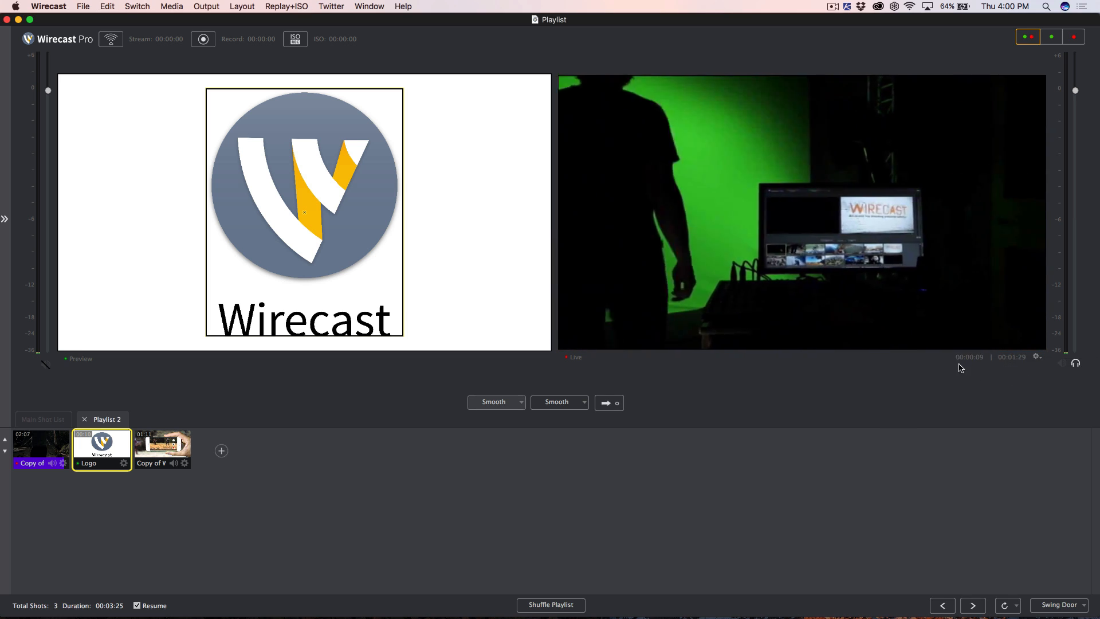
pyautogui.click(1040, 360)
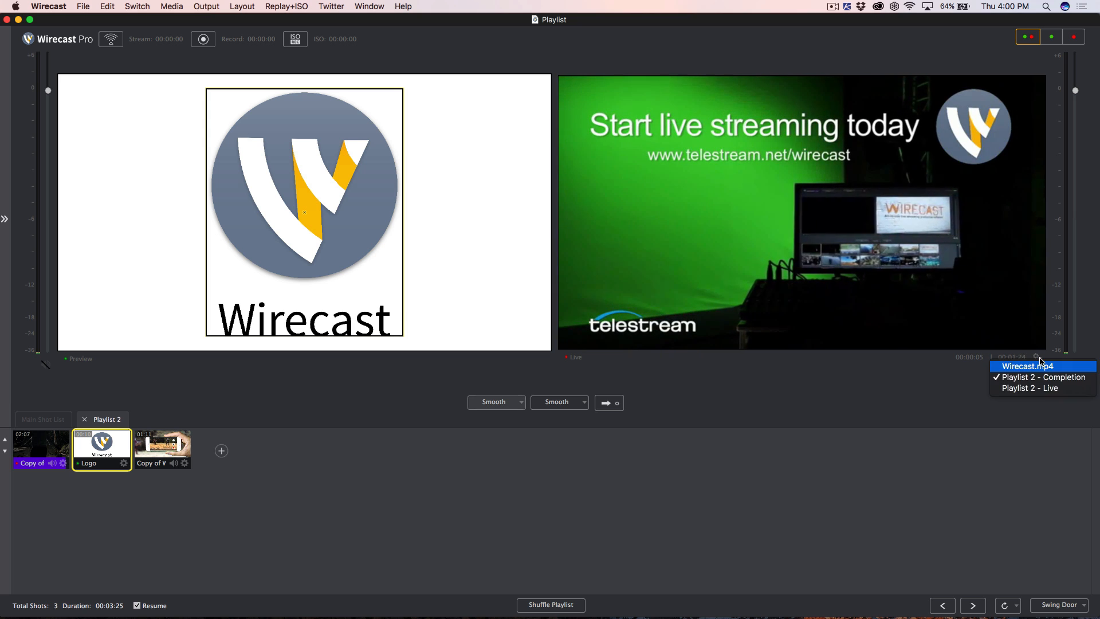
pyautogui.click(1023, 386)
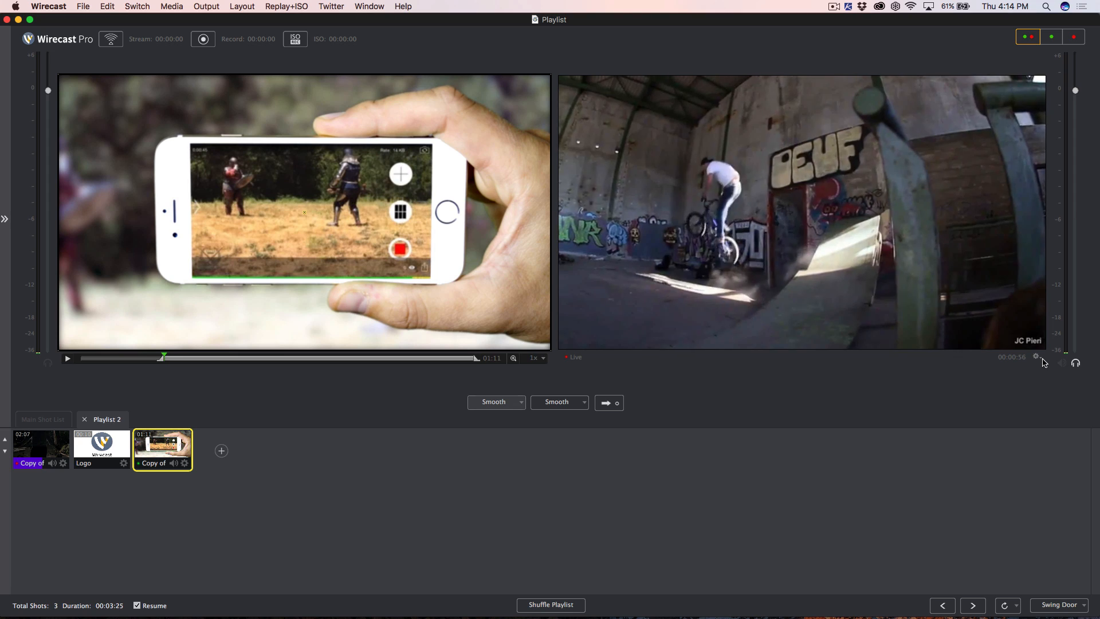
# Step: Switch the live time display through Playlist 2 - Completion and Wirecast.mp4 and set it back to Playlist 2 - Live
pyautogui.click(1041, 361)
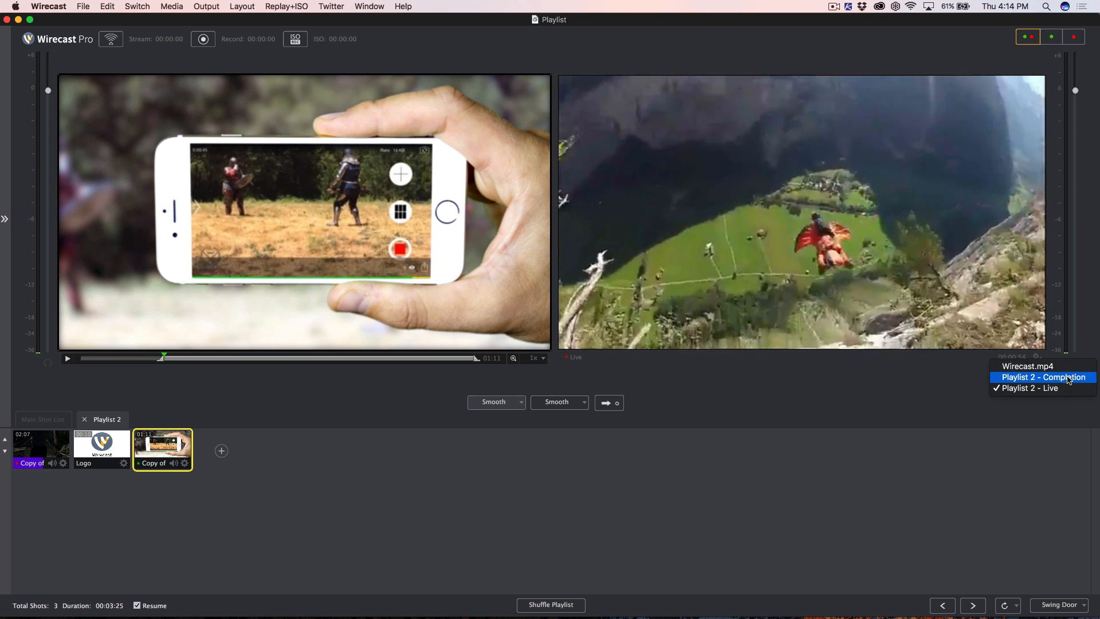
pyautogui.click(1076, 382)
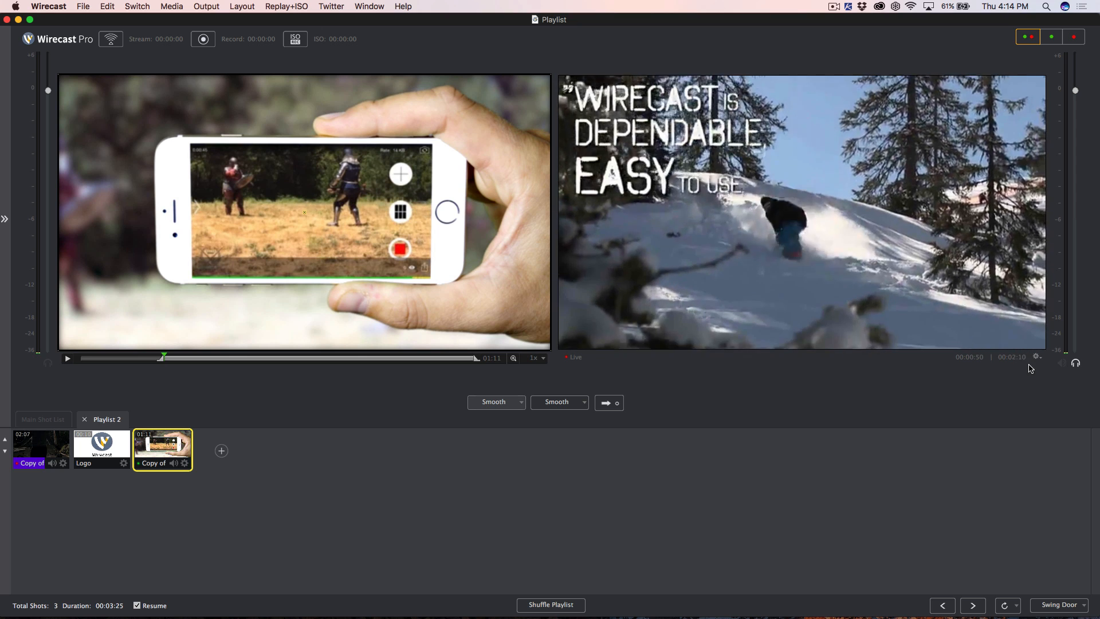
pyautogui.click(1038, 359)
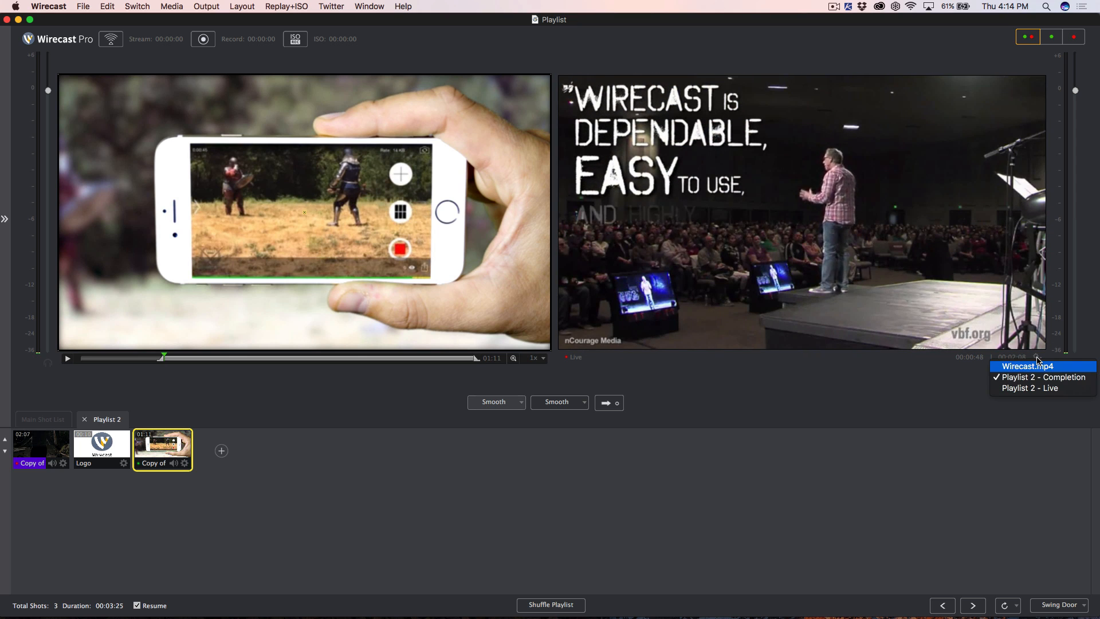
pyautogui.click(1040, 366)
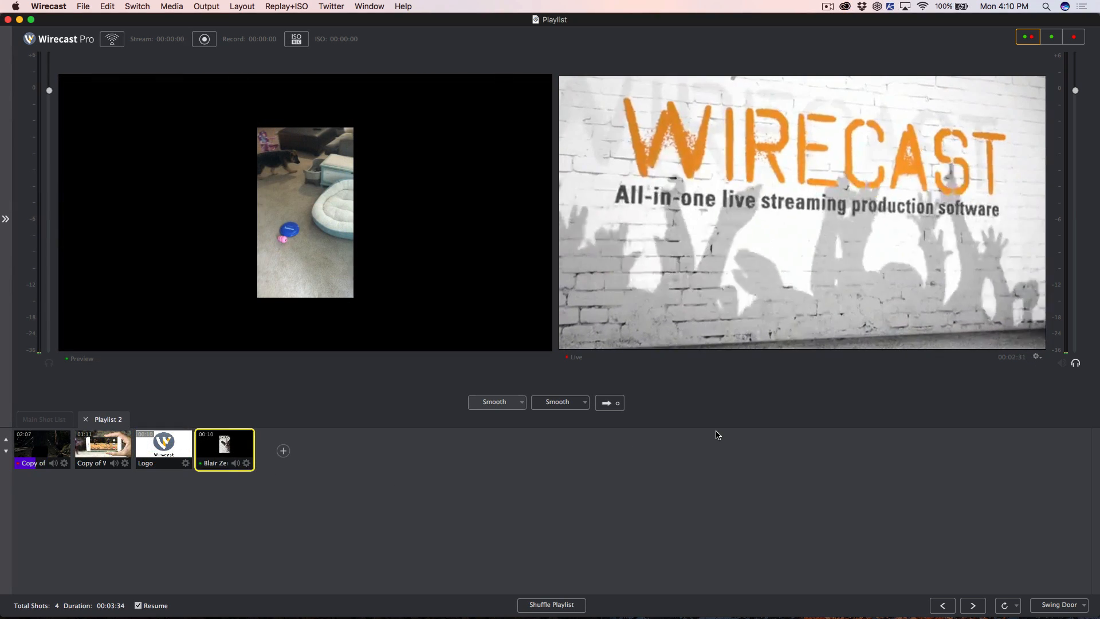
pyautogui.click(1038, 357)
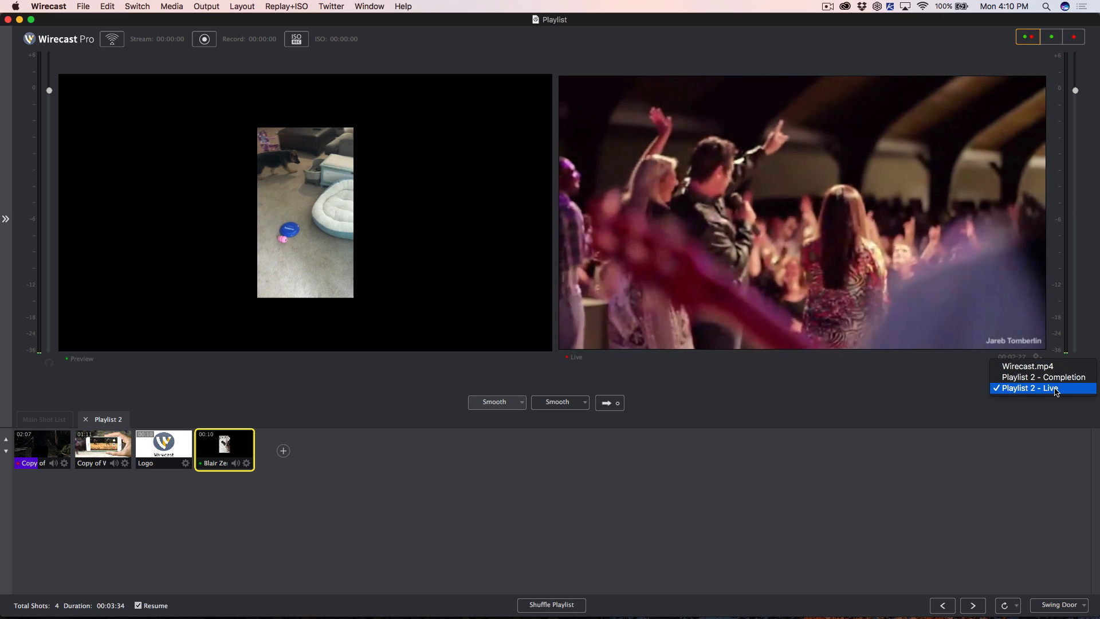
pyautogui.click(1056, 389)
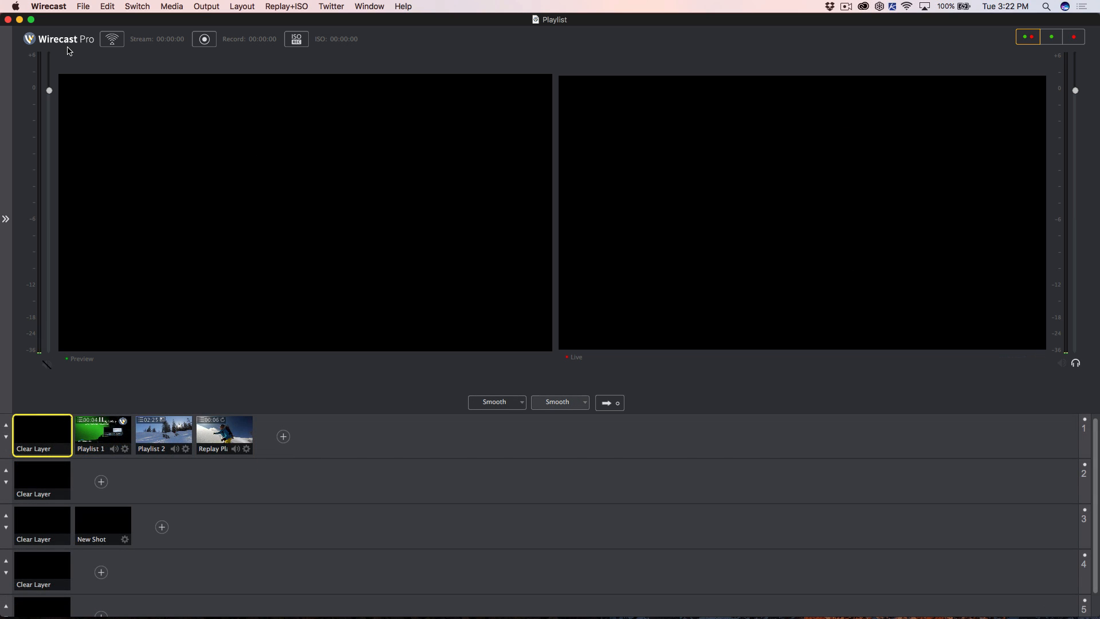
# Step: Configure the replay settings to create replays in Replay Playlist and send the Replay Playlist shot live
pyautogui.click(286, 7)
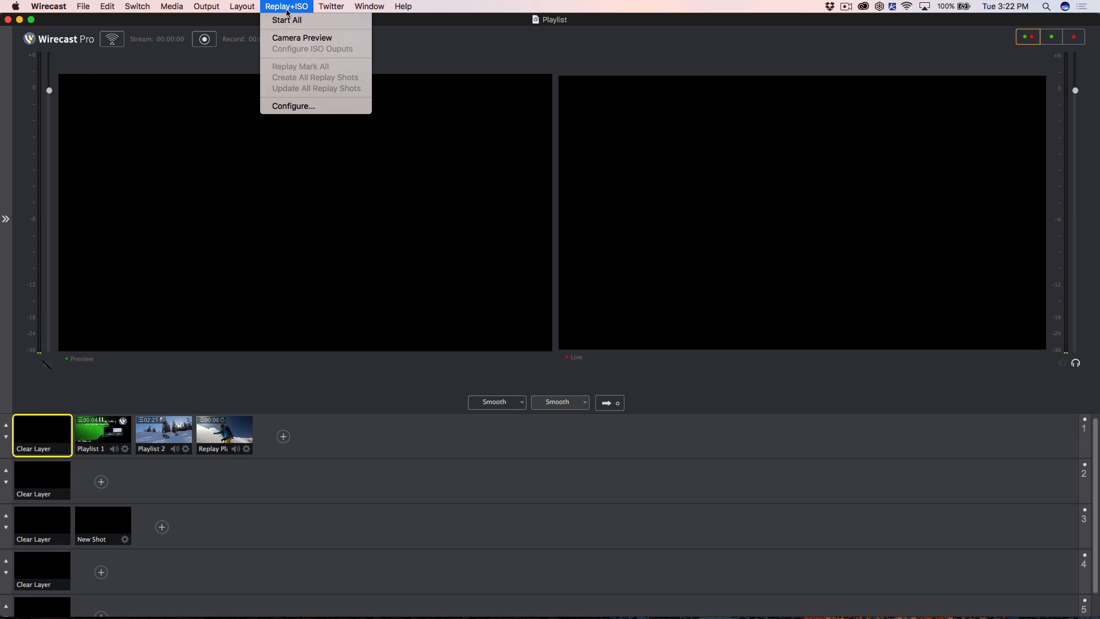
pyautogui.click(298, 107)
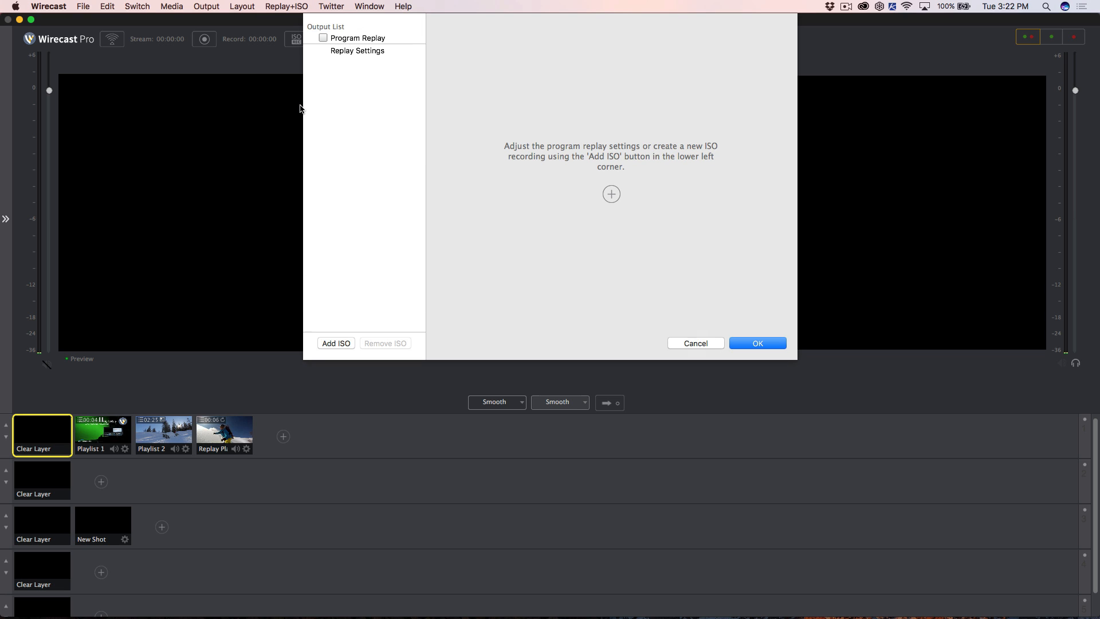
pyautogui.click(353, 52)
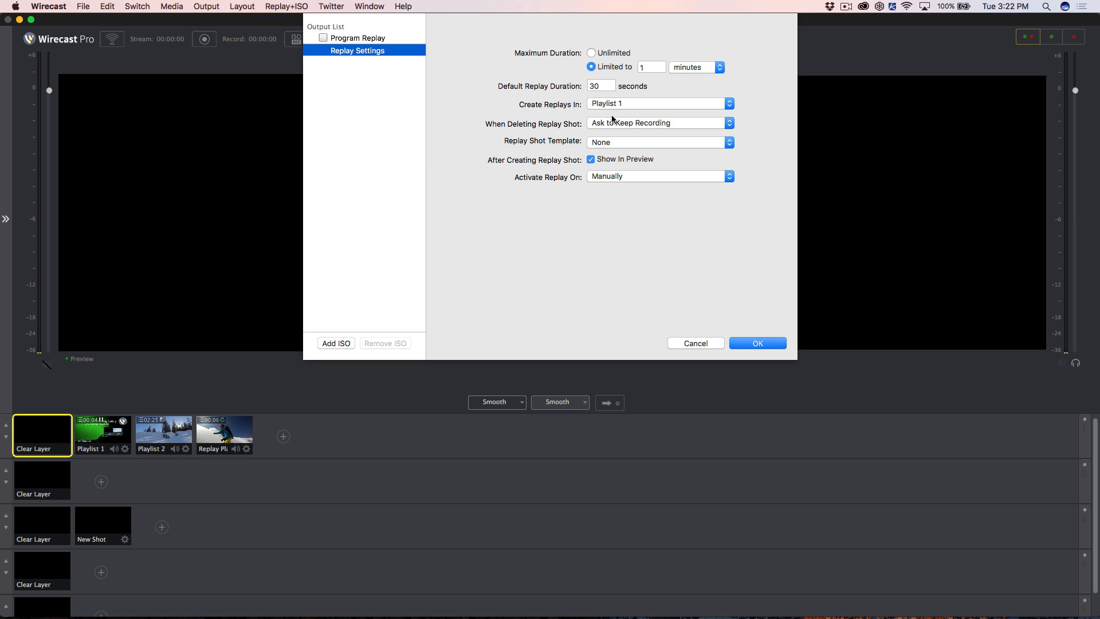
pyautogui.click(664, 109)
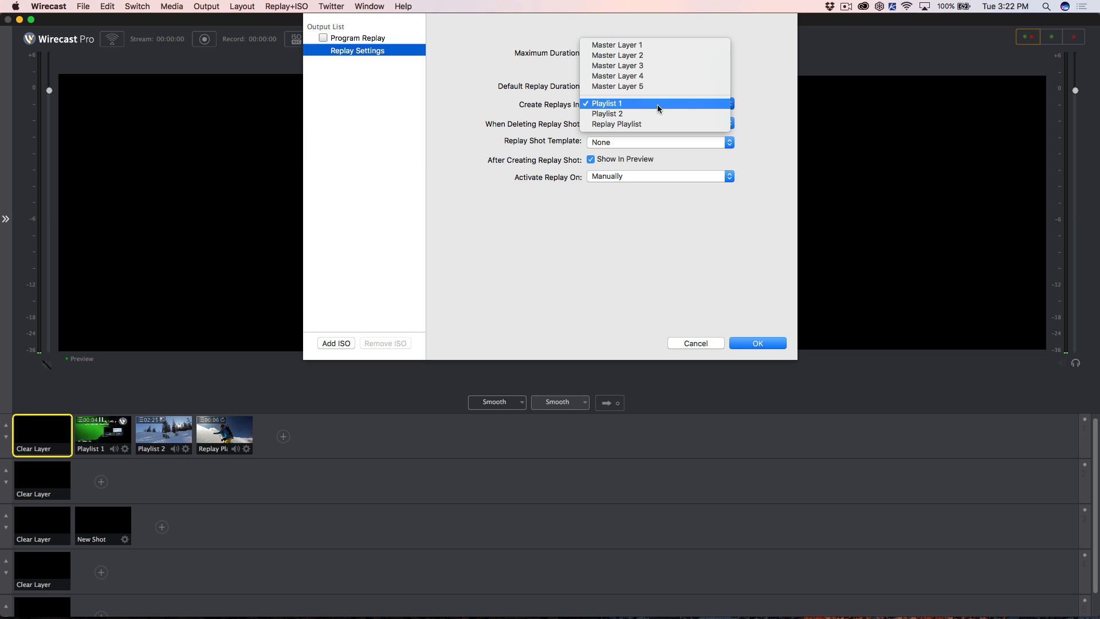
pyautogui.click(705, 125)
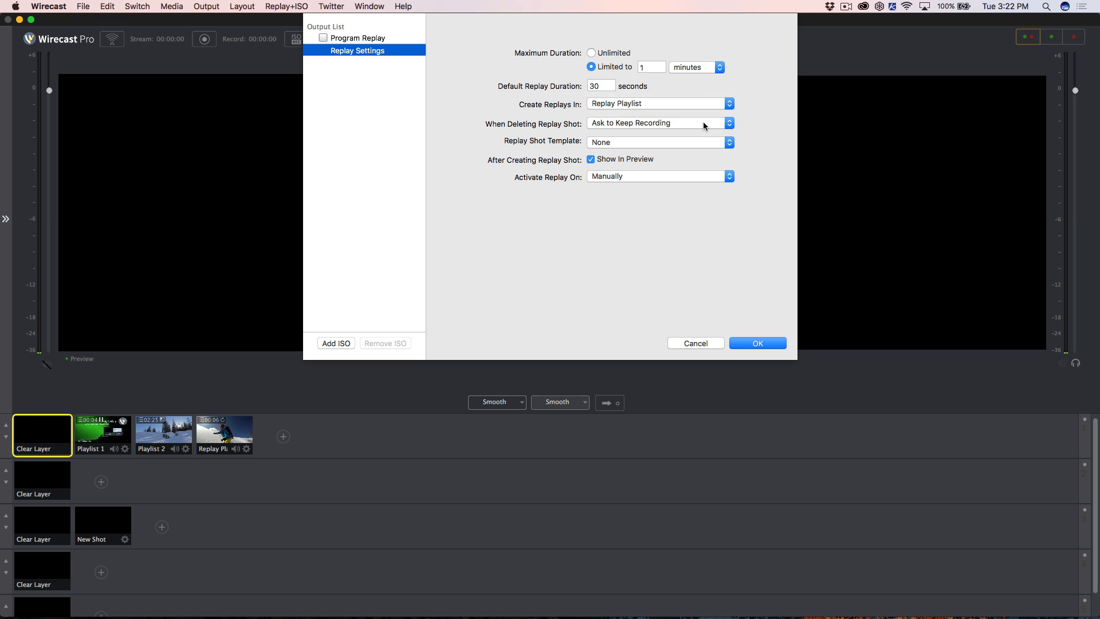
pyautogui.click(760, 346)
pyautogui.click(225, 438)
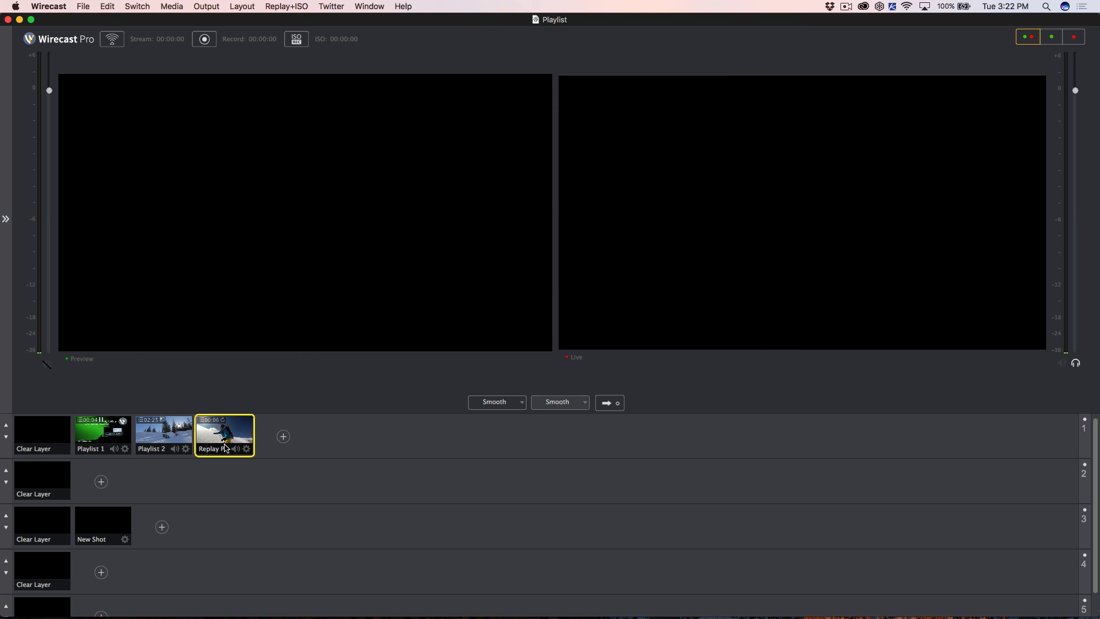
pyautogui.click(606, 408)
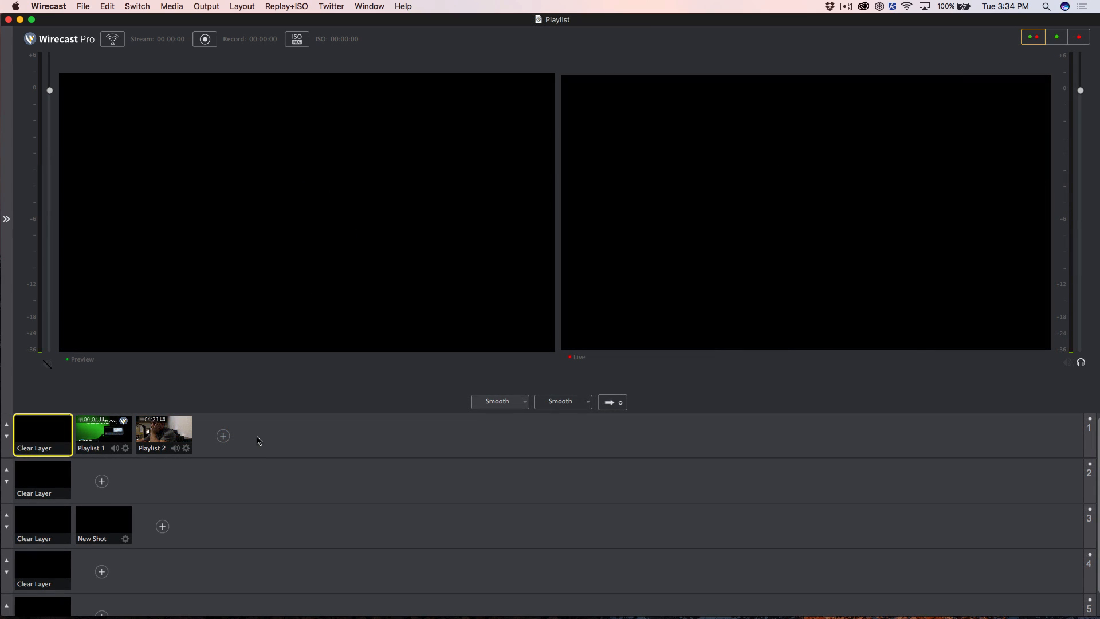
# Step: Add a new playlist shot to master layer 1 and rename it Replay Playlist
pyautogui.click(224, 437)
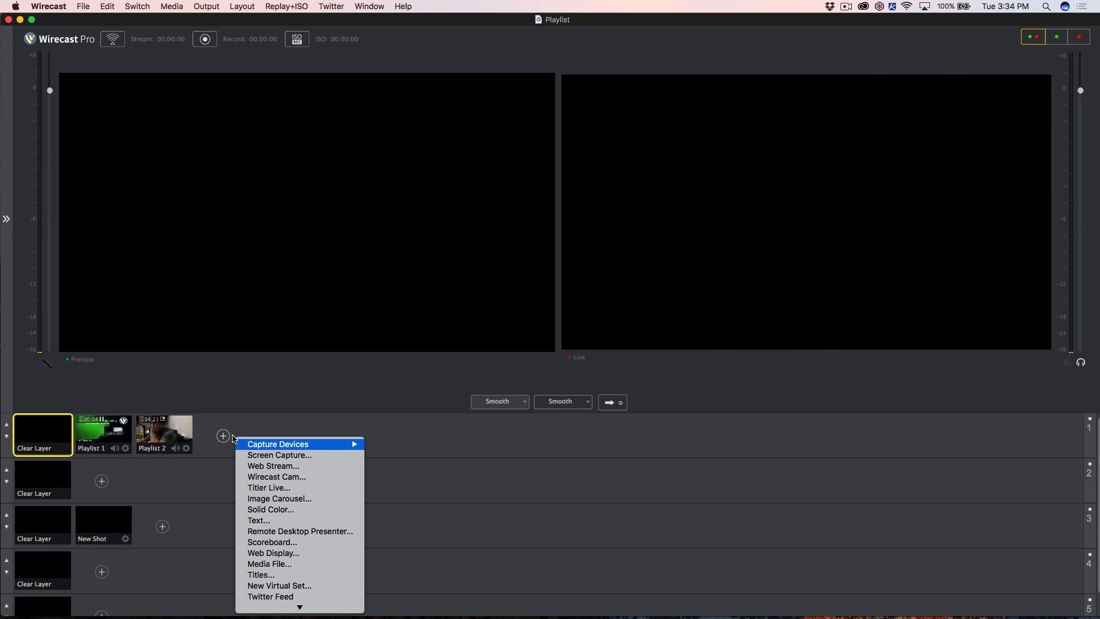
pyautogui.scroll(-2, 258, 453)
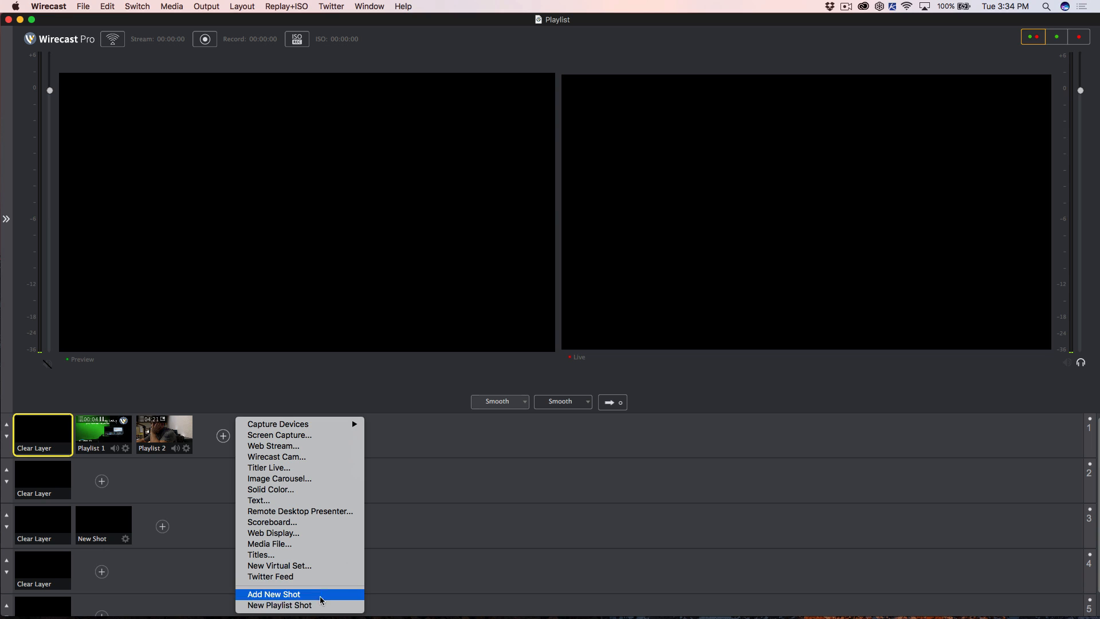
pyautogui.click(333, 607)
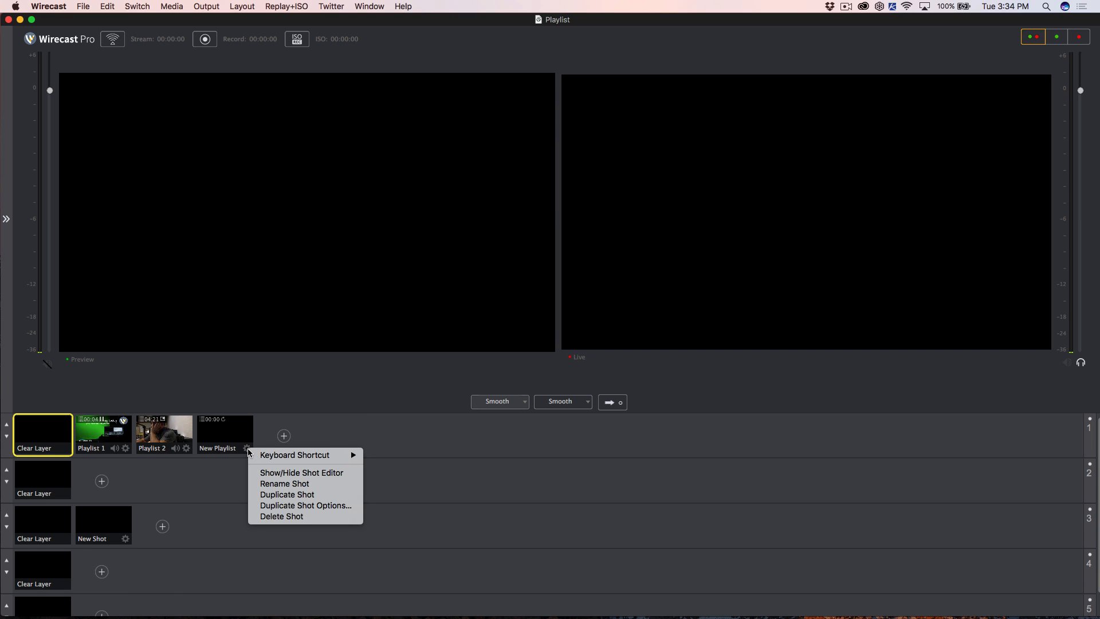
pyautogui.click(340, 485)
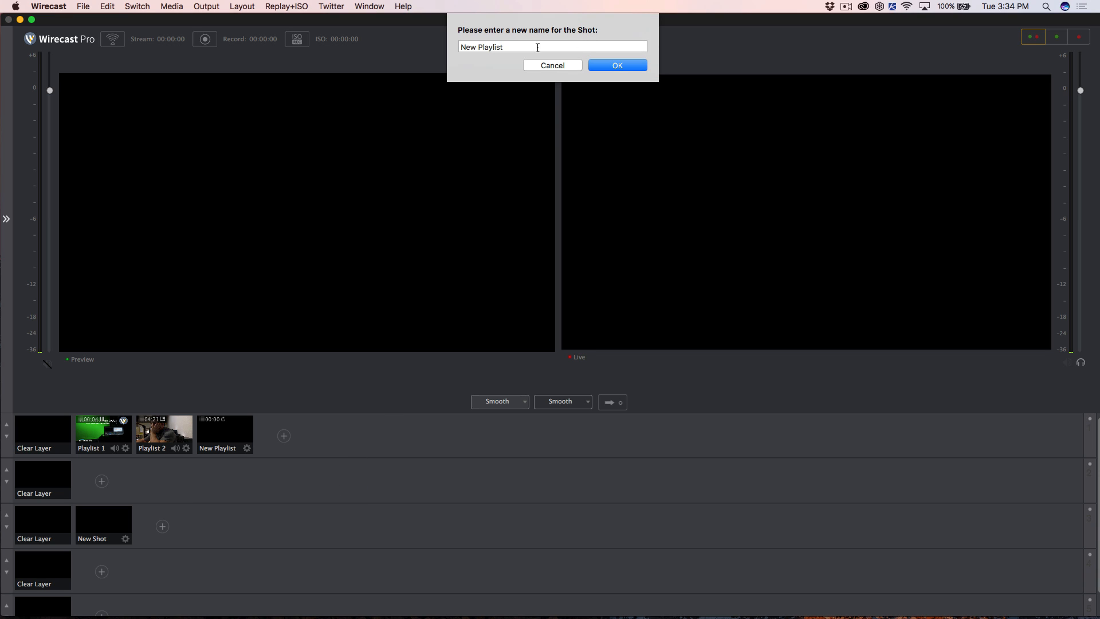
pyautogui.moveTo(478, 47); pyautogui.dragTo(436, 50)
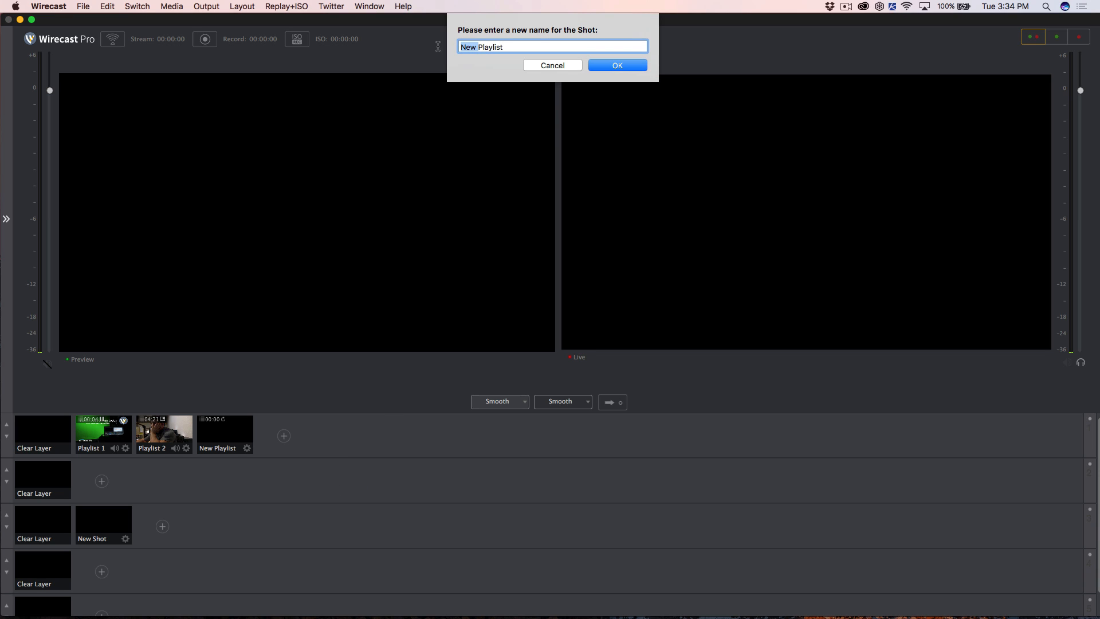
pyautogui.write('Replay')
pyautogui.click(606, 65)
# Step: Change the destination for new replays from a master layer to Replay Playlist in the replay settings
pyautogui.click(286, 6)
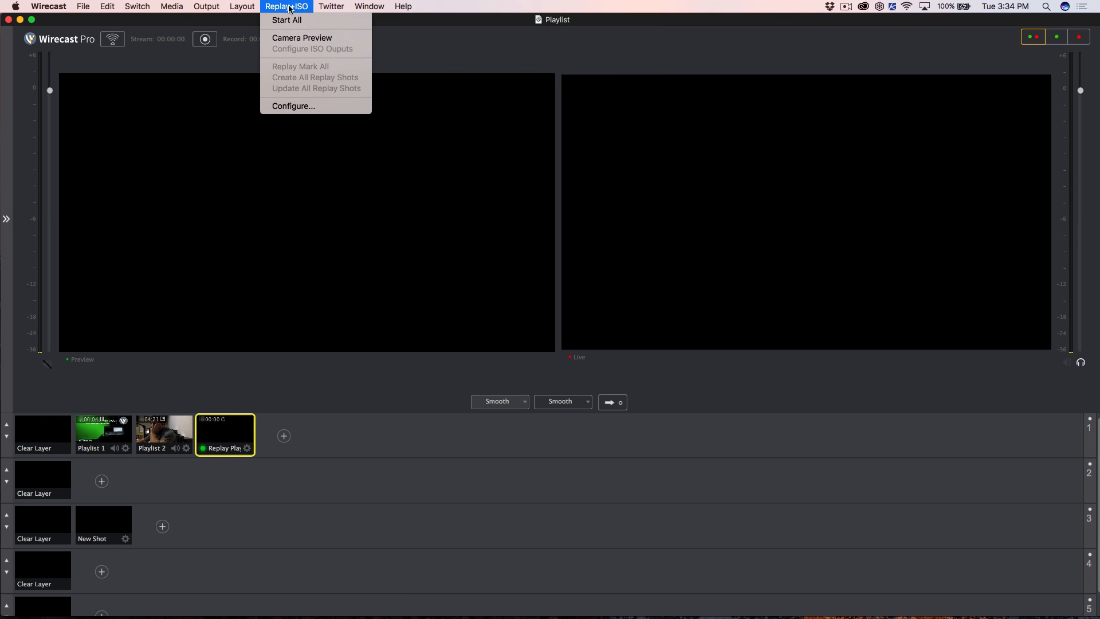
pyautogui.click(345, 108)
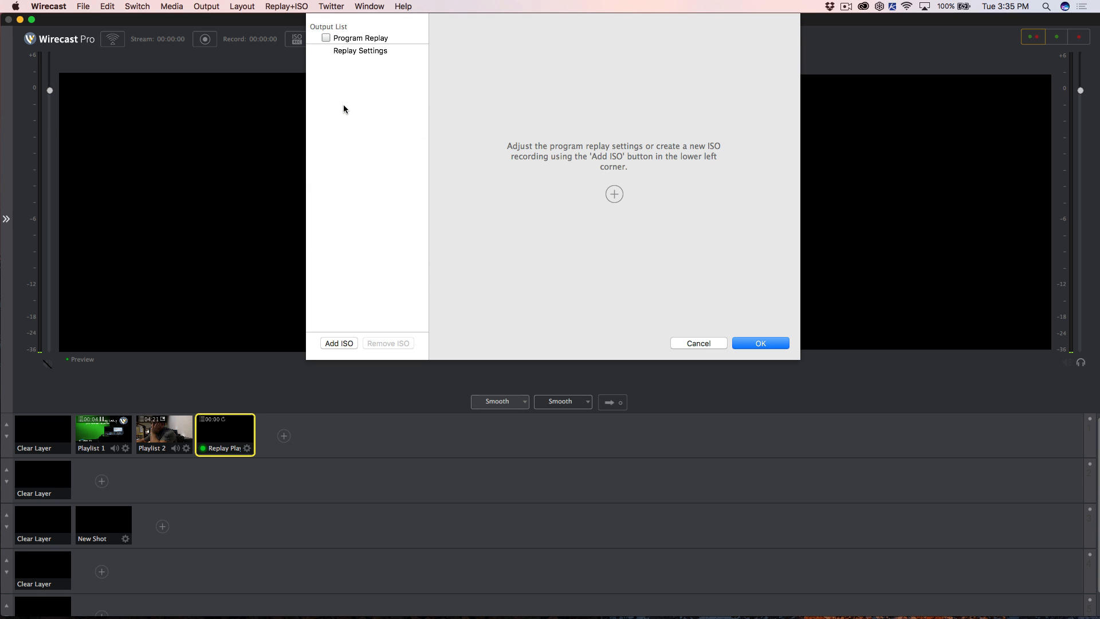
pyautogui.click(376, 52)
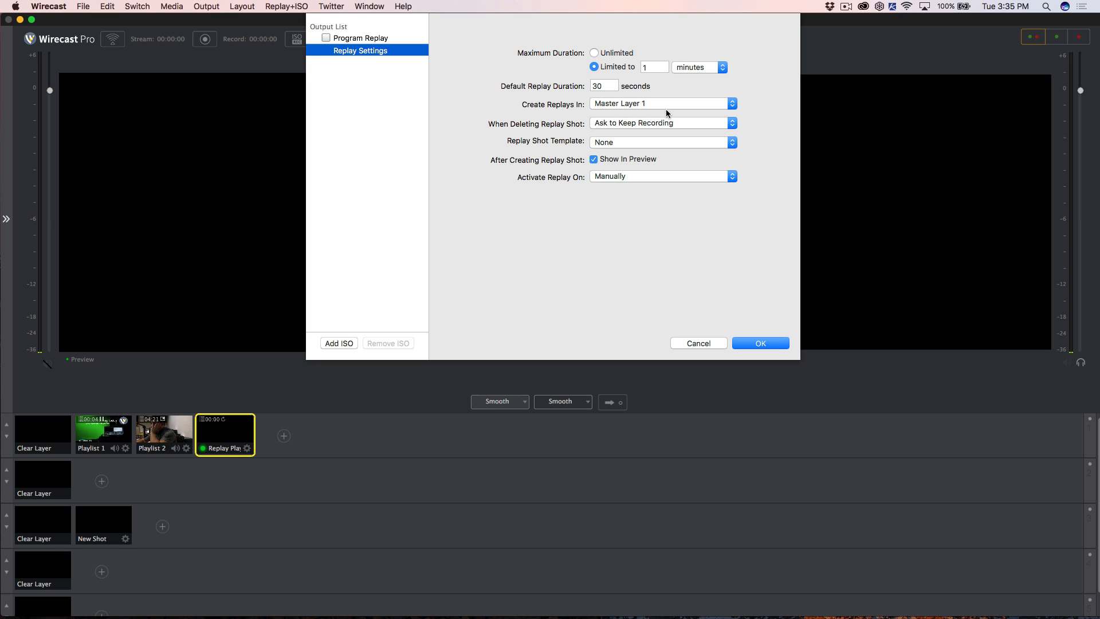
pyautogui.click(732, 105)
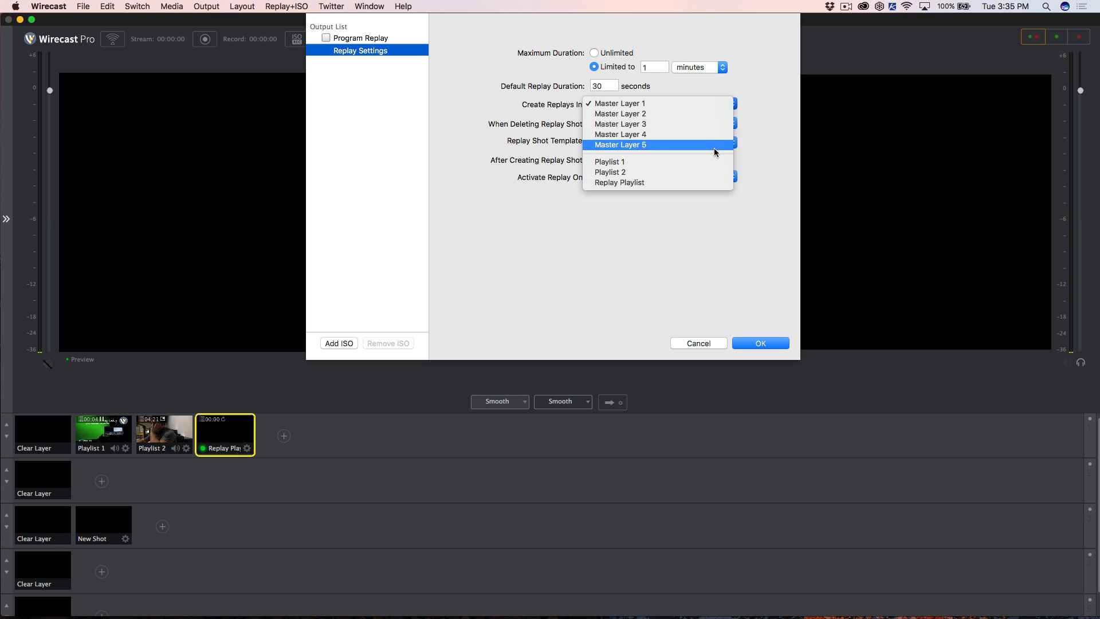
pyautogui.click(716, 183)
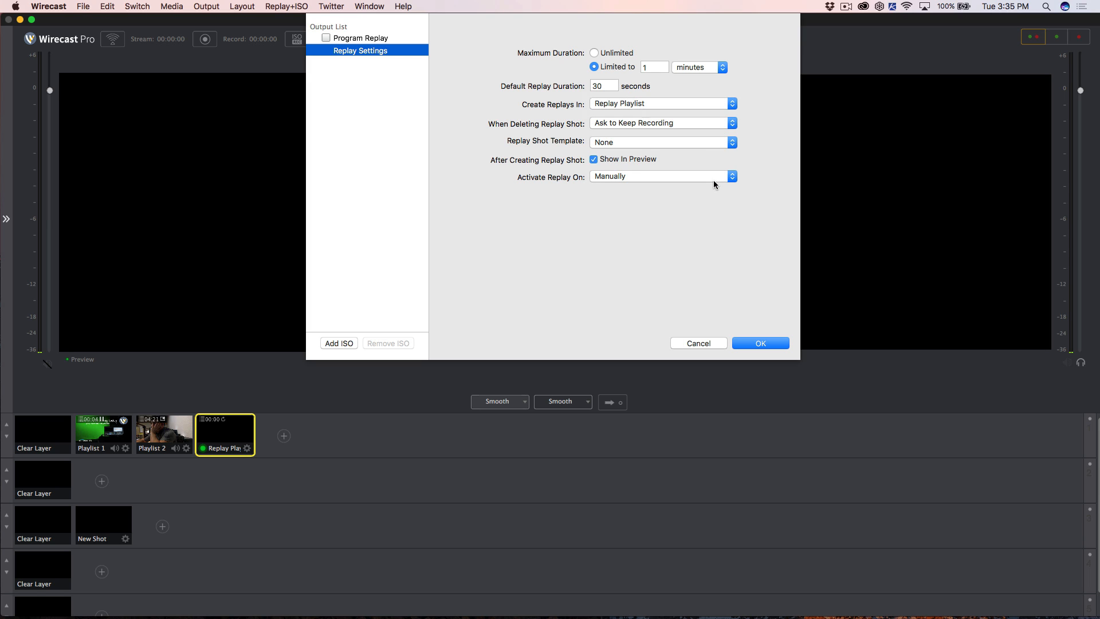
pyautogui.click(760, 343)
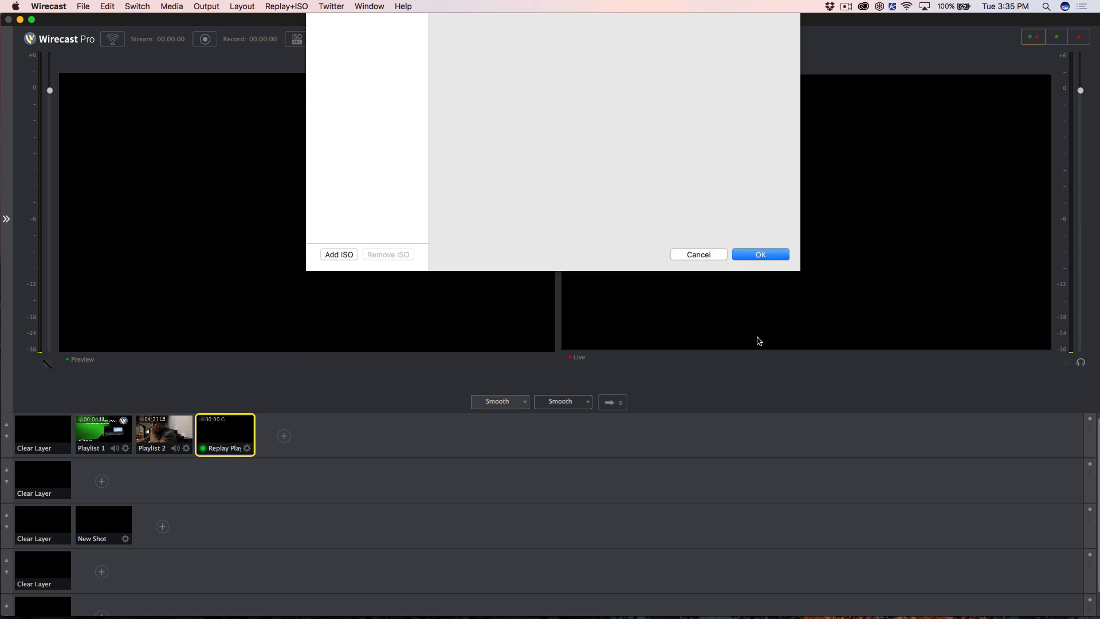